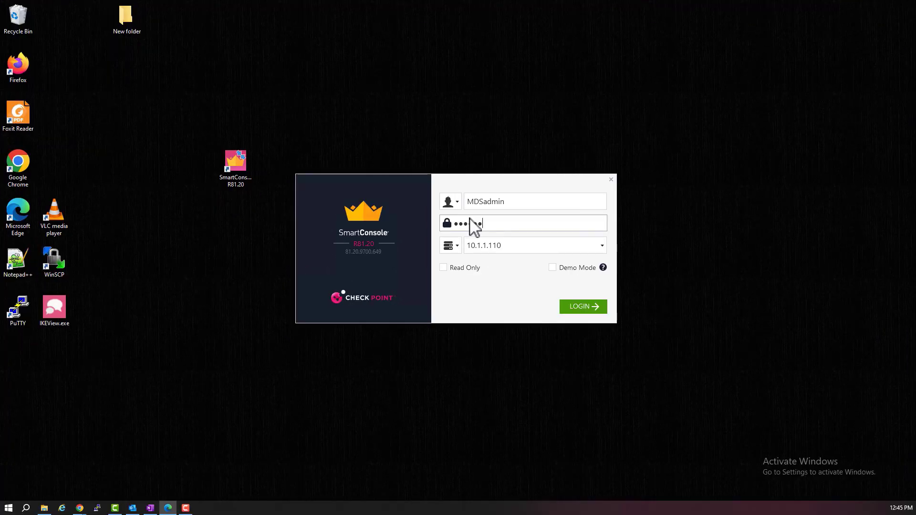
Submit the Multi-Domain Server login and proceed into the MDS domain
{"action": "key", "text": "Return"}
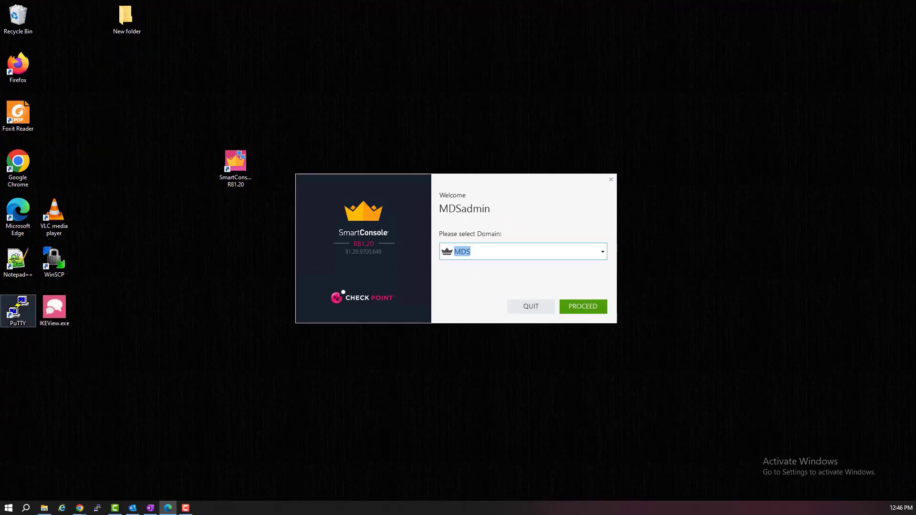
{"action": "left_click", "coordinate": [592, 309]}
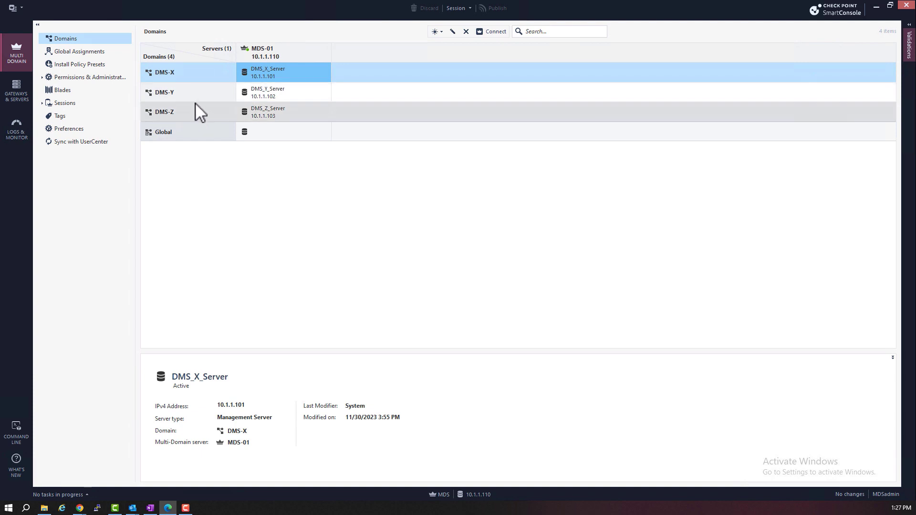
Review the DMS-X, DMS-Y, DMS-Z domains and MDS-01 server, then bring up DMS_X_Server's actions
{"action": "left_click", "coordinate": [192, 74]}
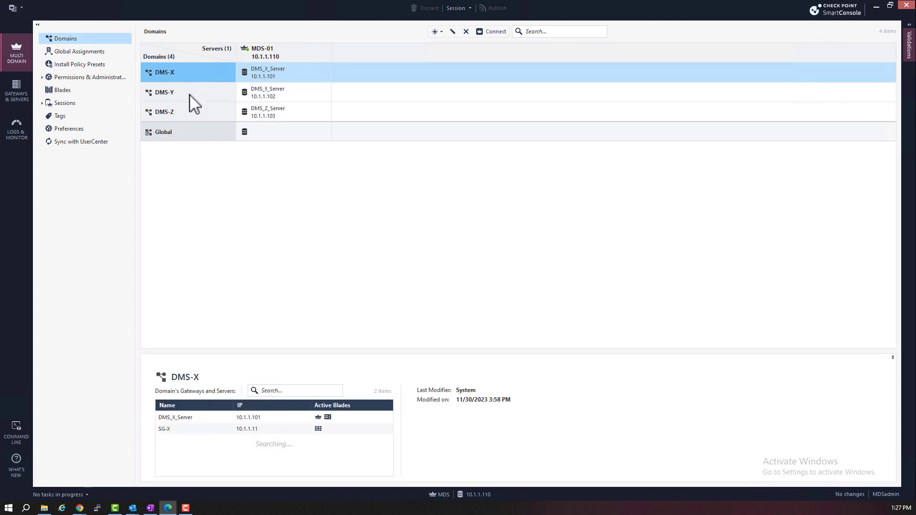
{"action": "left_click", "coordinate": [190, 94]}
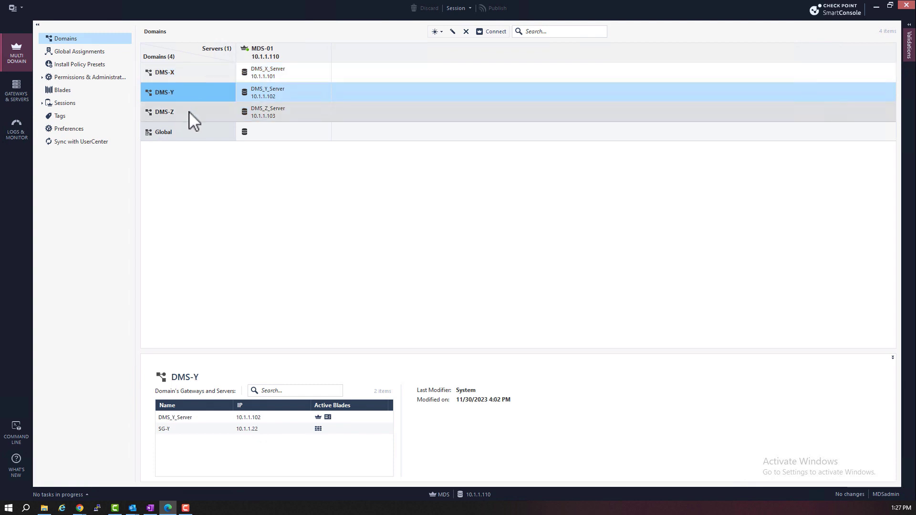
{"action": "left_click", "coordinate": [189, 111]}
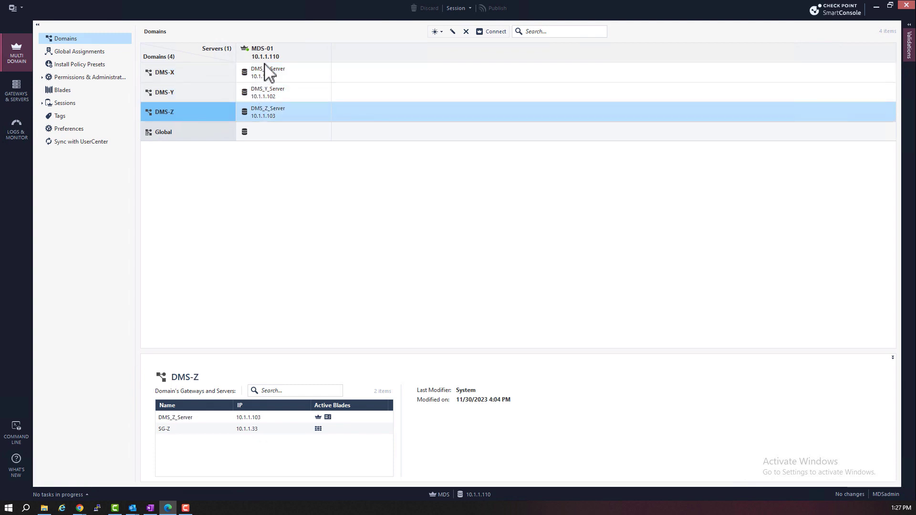
{"action": "left_click", "coordinate": [281, 59]}
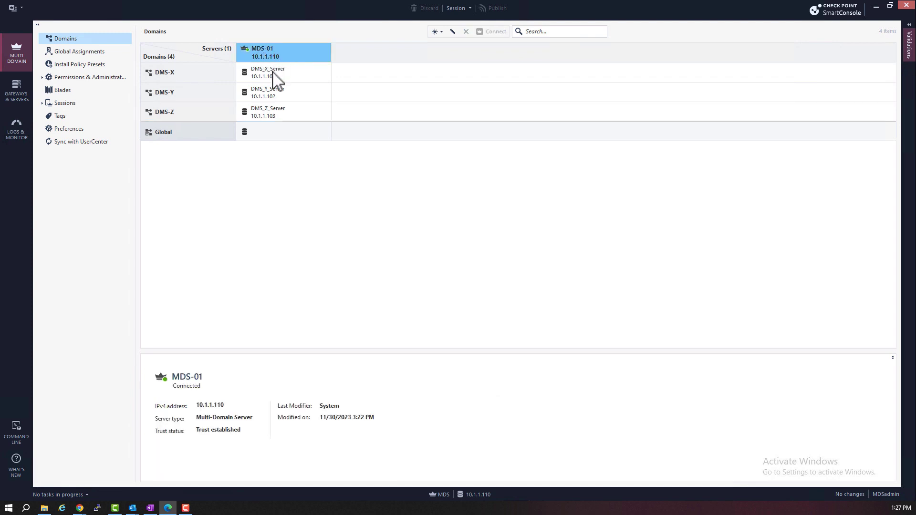
{"action": "right_click", "coordinate": [273, 73]}
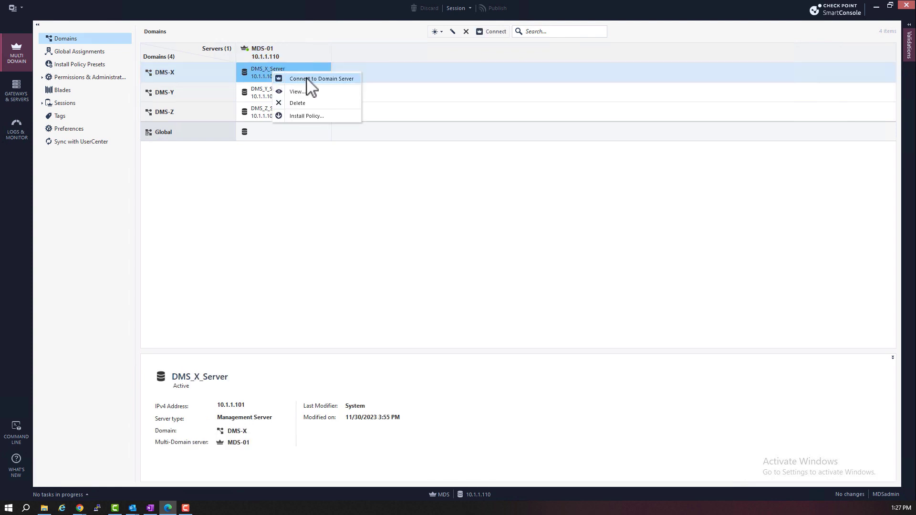
Connect to the DMS_X_Server domain server and open the SG-X gateway's properties
{"action": "left_click", "coordinate": [309, 81]}
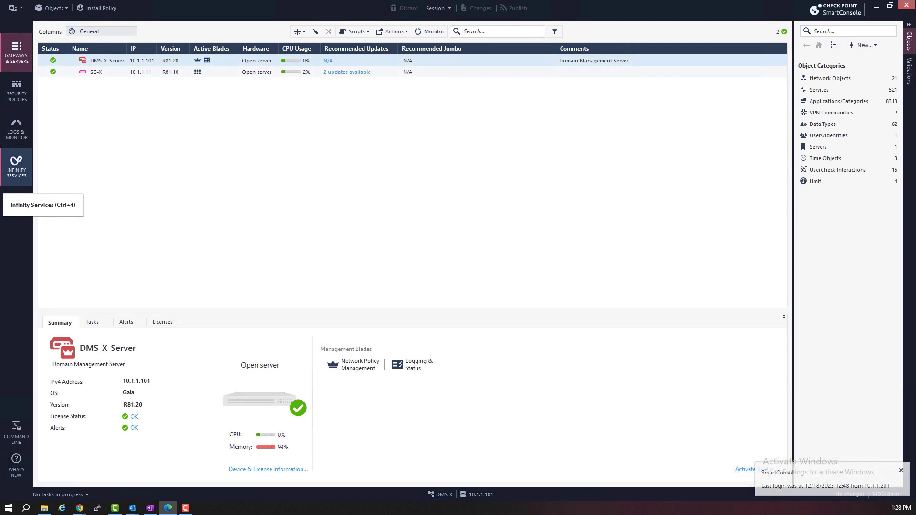
{"action": "double_click", "coordinate": [103, 72]}
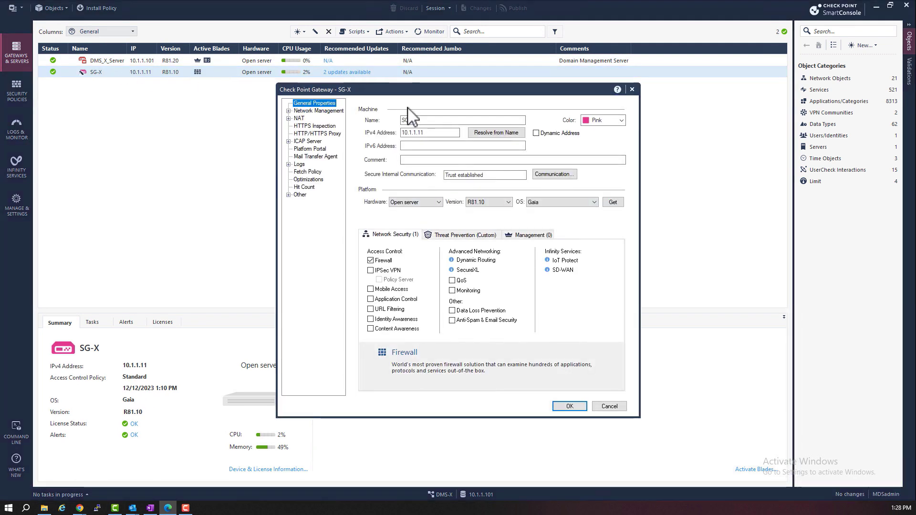
{"action": "left_click_drag", "start_coordinate": [419, 121], "coordinate": [410, 121]}
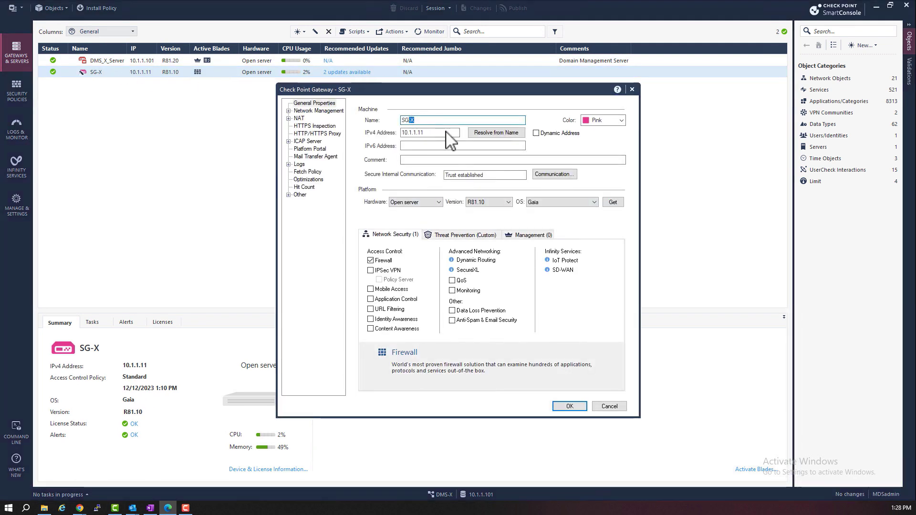
Test SG-X's SIC status, confirming Communicating, then close the dialogs and minimize the console
{"action": "left_click", "coordinate": [561, 175]}
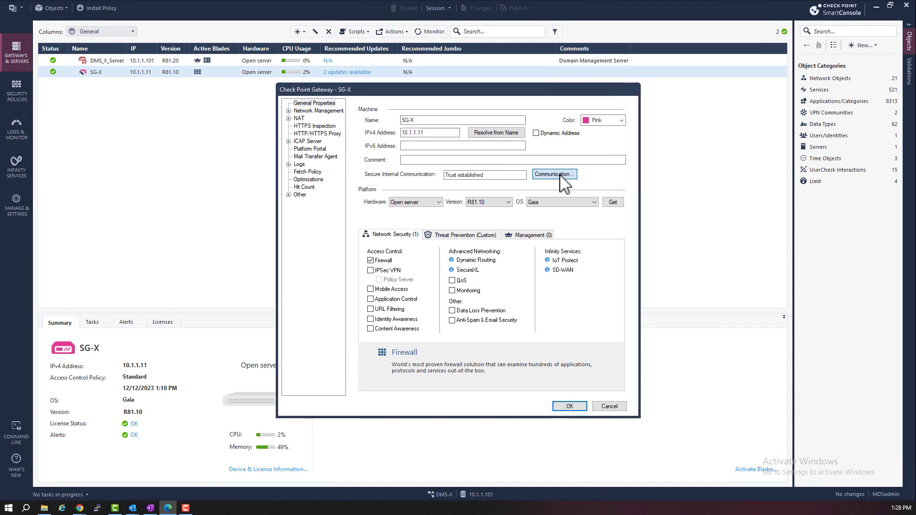
{"action": "left_click", "coordinate": [557, 329]}
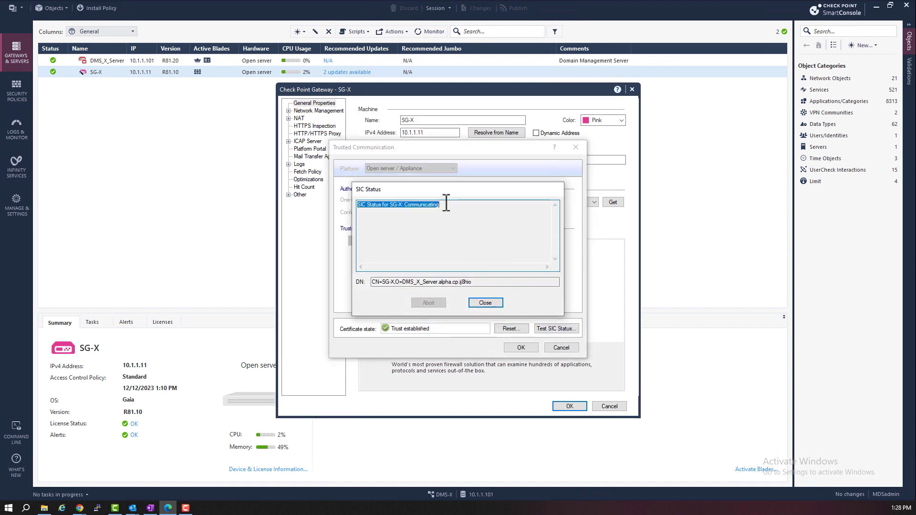
{"action": "left_click", "coordinate": [445, 204]}
{"action": "left_click_drag", "start_coordinate": [380, 205], "coordinate": [457, 285]}
{"action": "key", "text": "ctrl+a"}
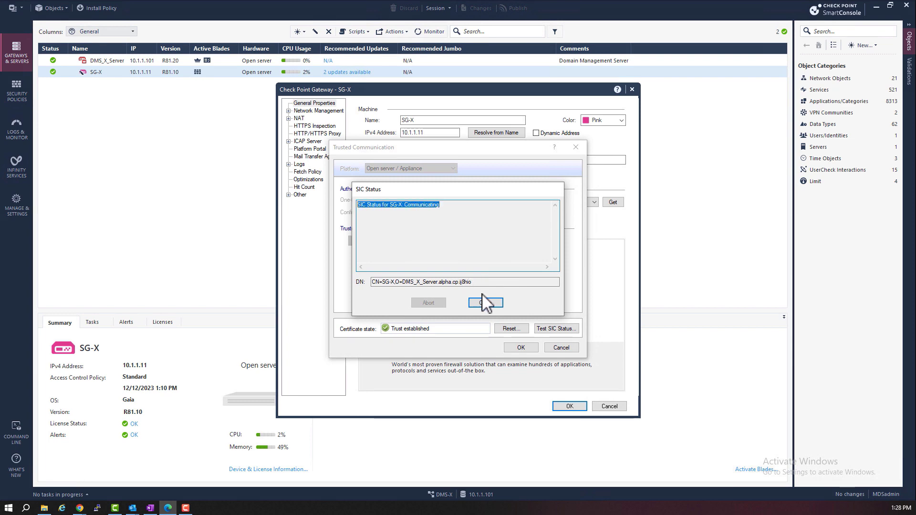
{"action": "left_click", "coordinate": [485, 303]}
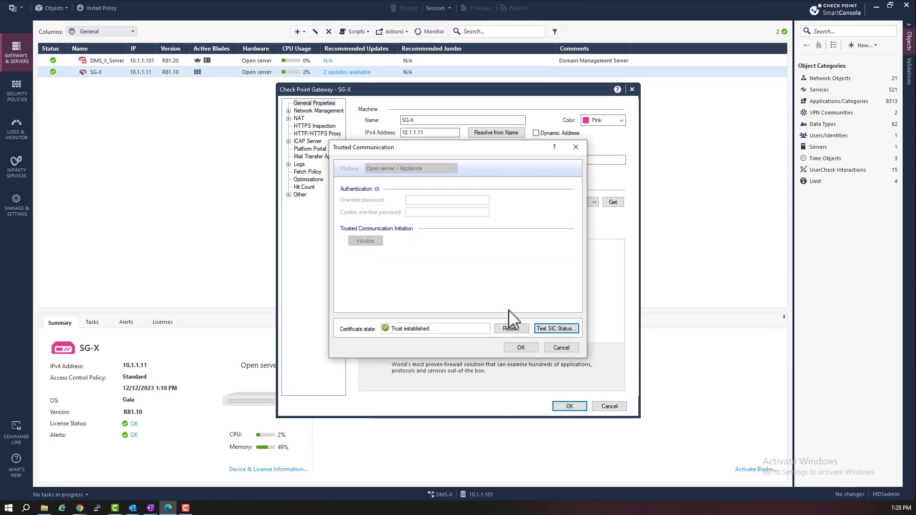
{"action": "left_click", "coordinate": [517, 346]}
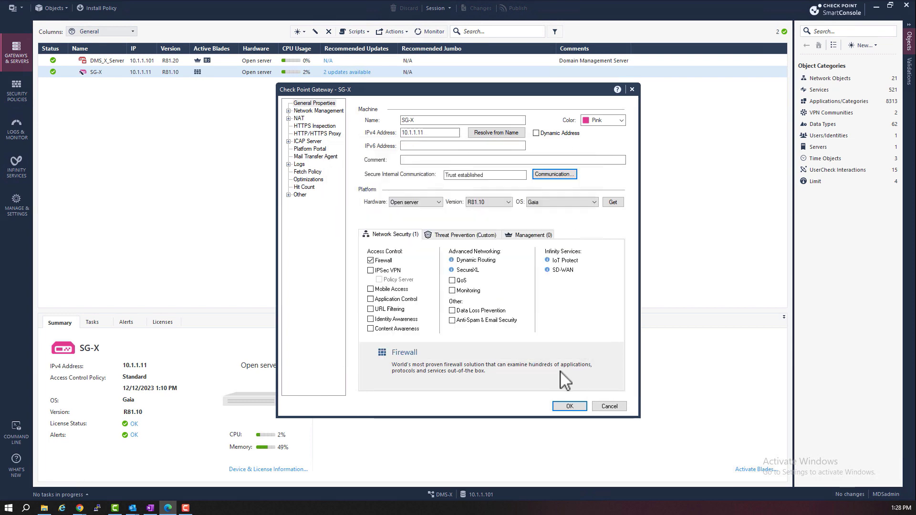
{"action": "left_click", "coordinate": [565, 407]}
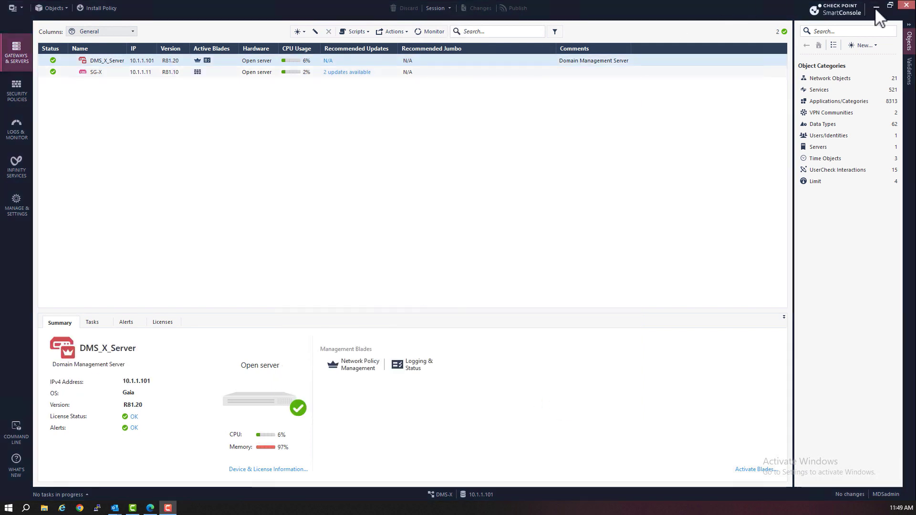
{"action": "left_click", "coordinate": [877, 7]}
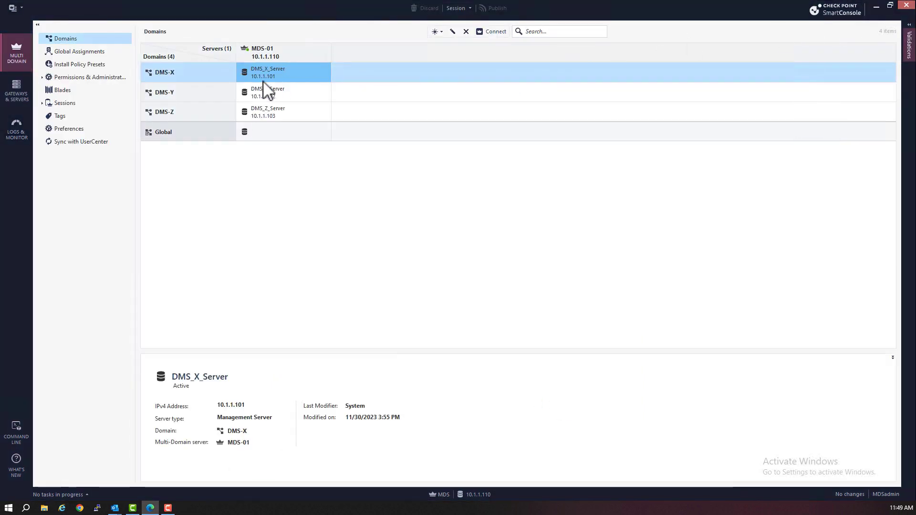
Connect to the DMS_Y_Server domain server and open the SG-Y gateway's properties
{"action": "right_click", "coordinate": [258, 95]}
{"action": "left_click", "coordinate": [297, 101]}
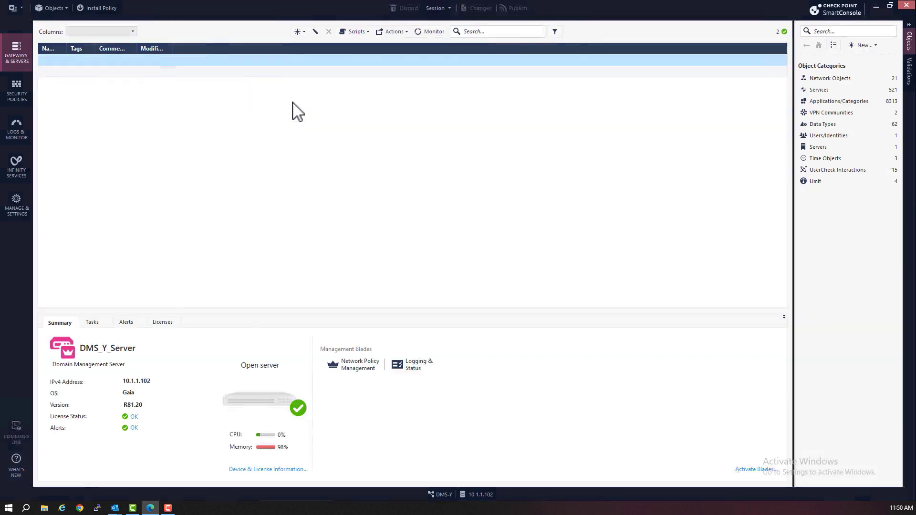
{"action": "left_click", "coordinate": [113, 74]}
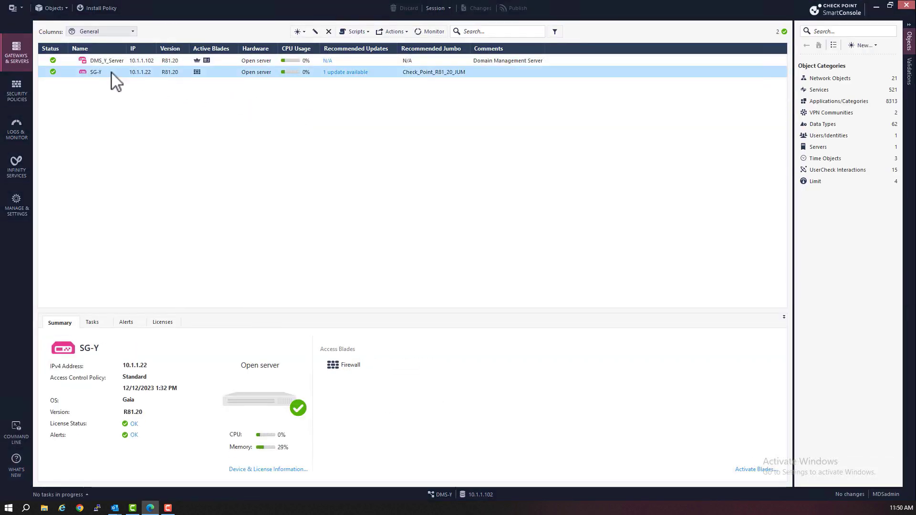
{"action": "double_click", "coordinate": [113, 74]}
{"action": "left_click", "coordinate": [405, 123]}
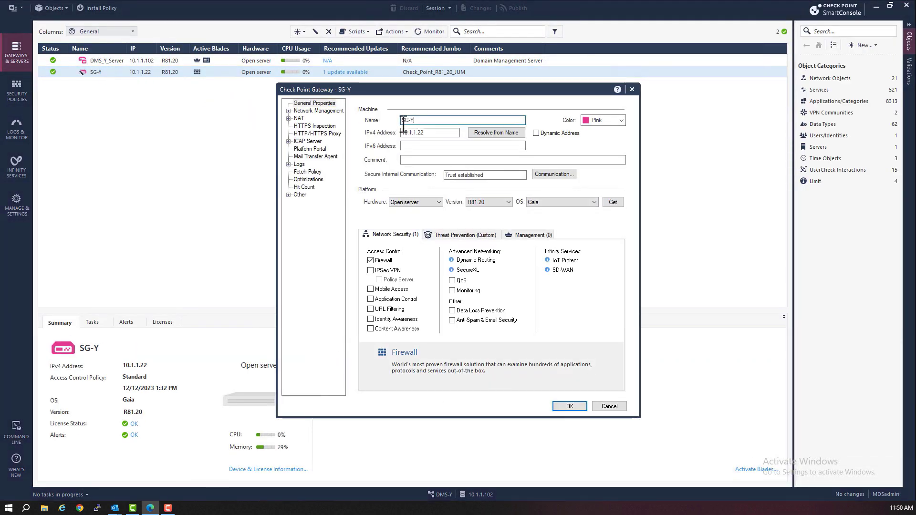
Test SG-Y's SIC status, confirming Communicating, then cancel the dialogs and minimize the console
{"action": "left_click", "coordinate": [554, 175]}
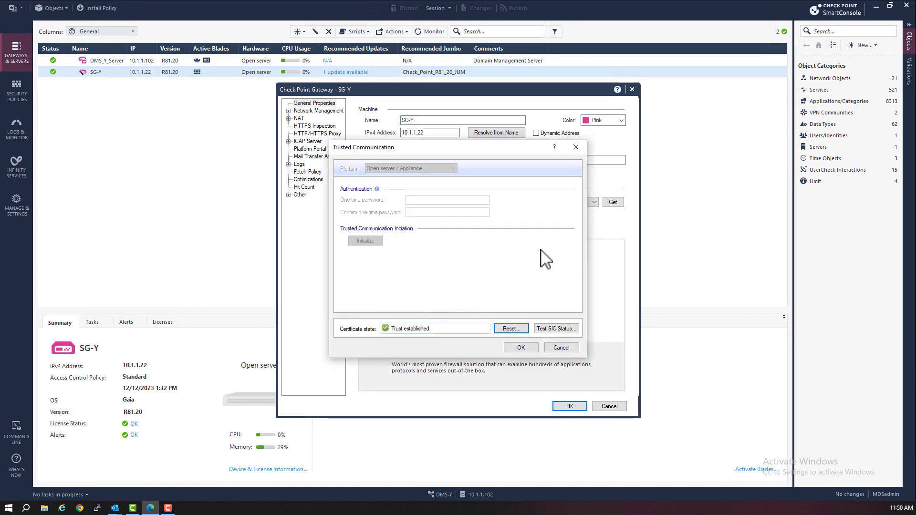
{"action": "left_click", "coordinate": [556, 329]}
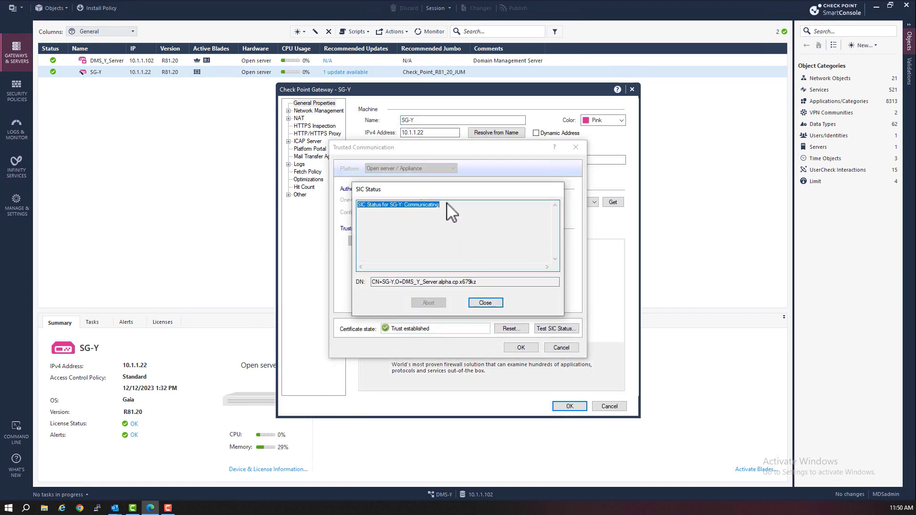
{"action": "left_click", "coordinate": [446, 205]}
{"action": "triple_click", "coordinate": [358, 210]}
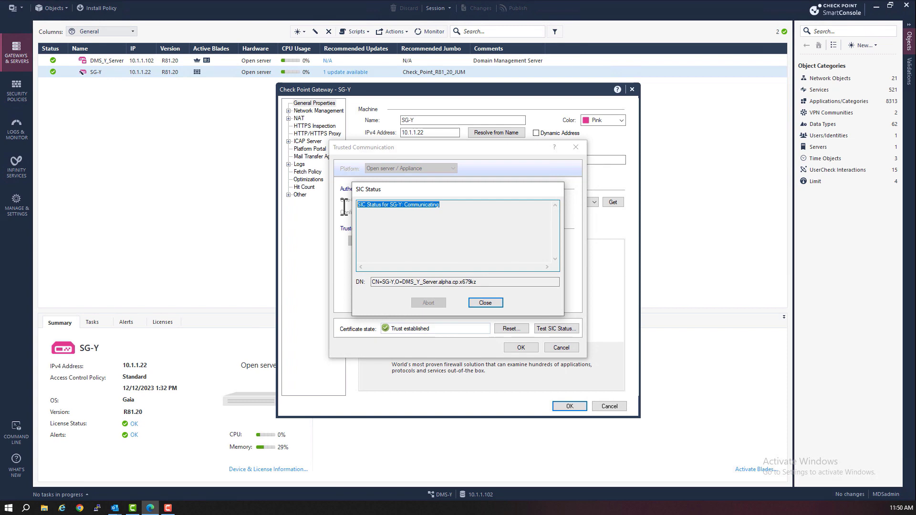
{"action": "left_click", "coordinate": [485, 303]}
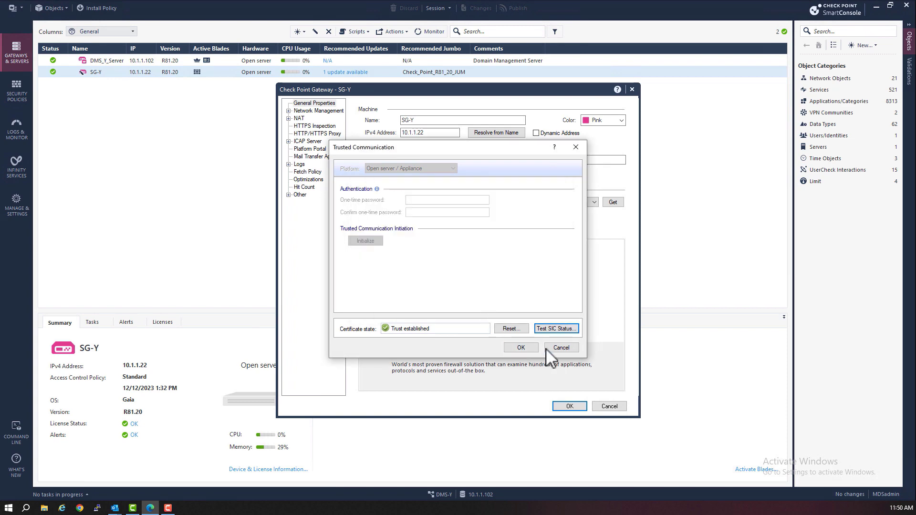
{"action": "left_click", "coordinate": [551, 349]}
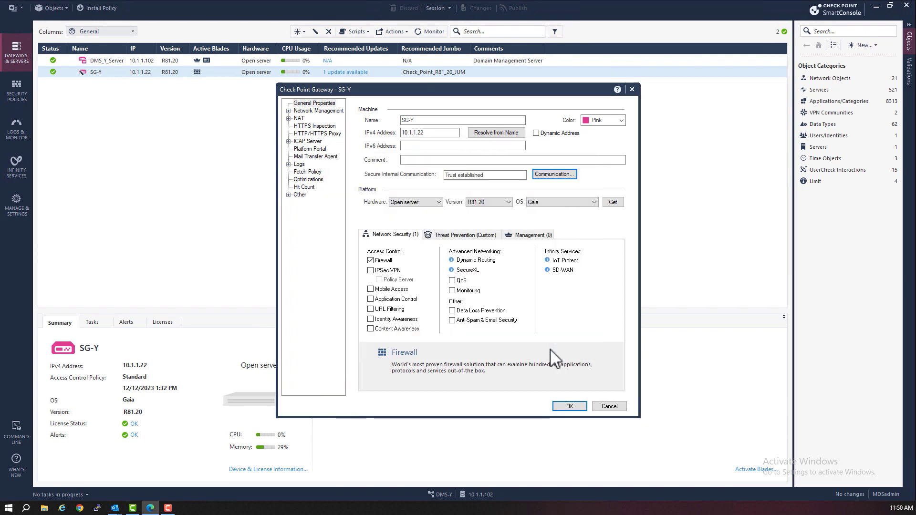
{"action": "left_click", "coordinate": [609, 408]}
{"action": "left_click", "coordinate": [877, 6]}
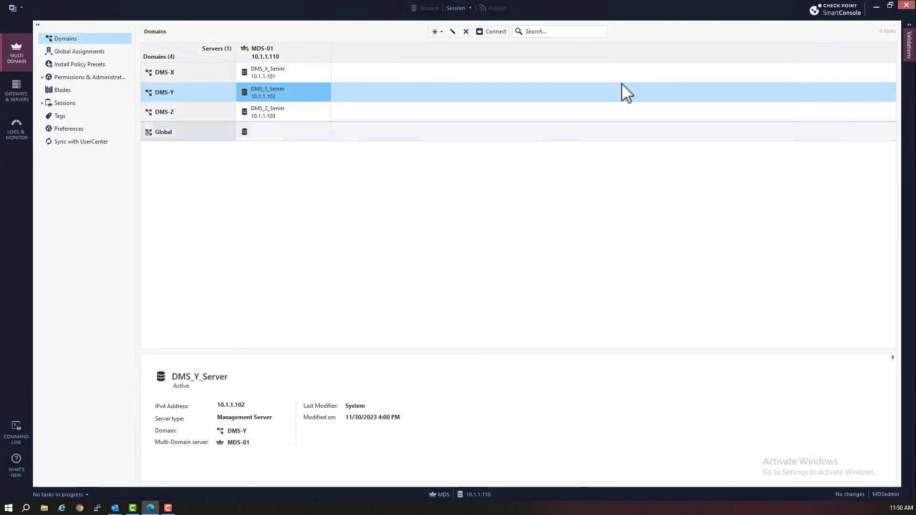
Connect to the DMS_Z_Server domain server and open the SG-Z gateway's properties
{"action": "right_click", "coordinate": [269, 108]}
{"action": "left_click", "coordinate": [299, 115]}
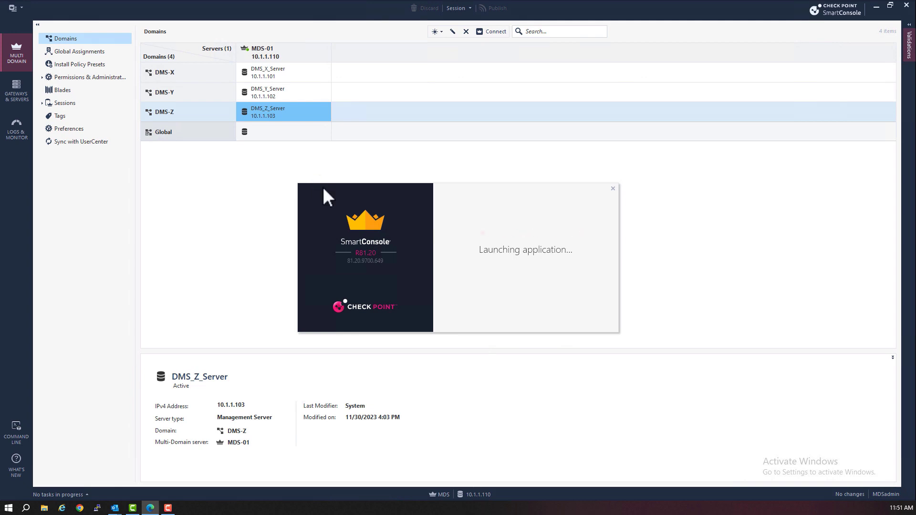
{"action": "left_click", "coordinate": [110, 73]}
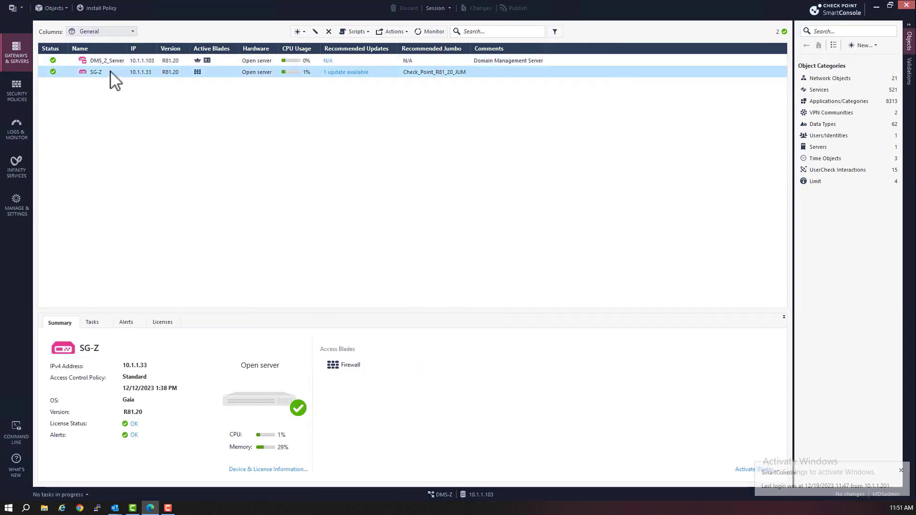
{"action": "double_click", "coordinate": [109, 72]}
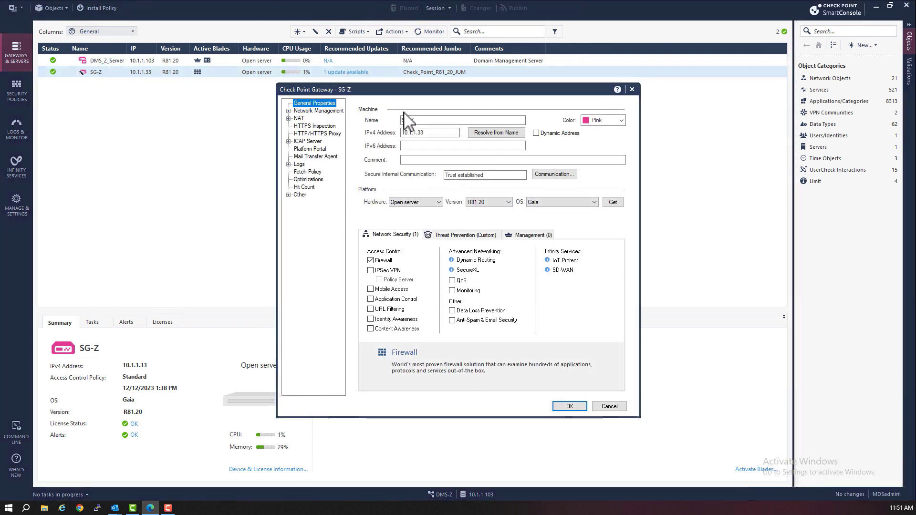
{"action": "left_click", "coordinate": [422, 120]}
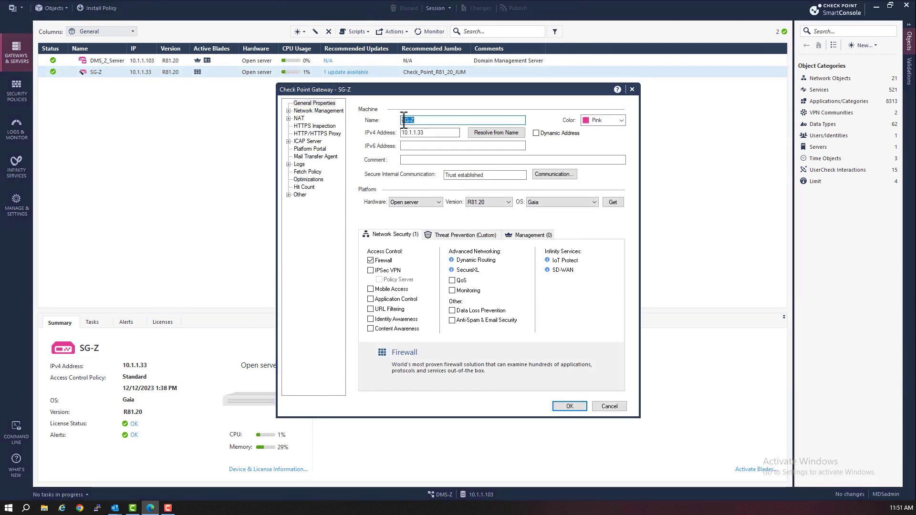
Test SG-Z's SIC status, confirming Communicating, then cancel the dialogs and minimize the console
{"action": "left_click", "coordinate": [554, 175]}
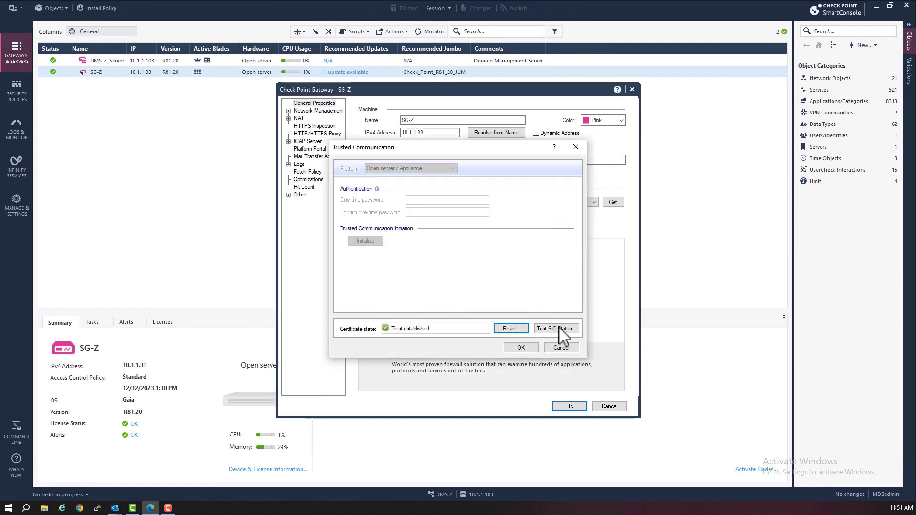
{"action": "left_click", "coordinate": [558, 329]}
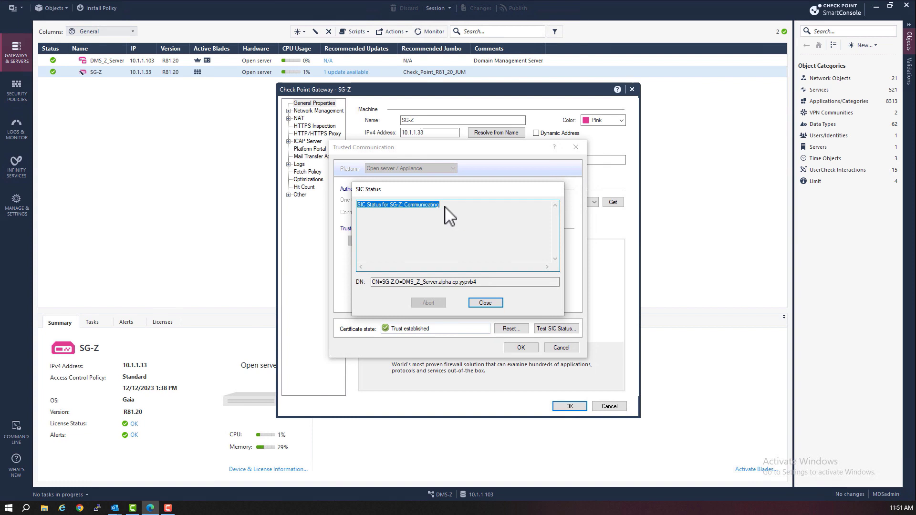
{"action": "left_click_drag", "start_coordinate": [439, 211], "coordinate": [351, 204]}
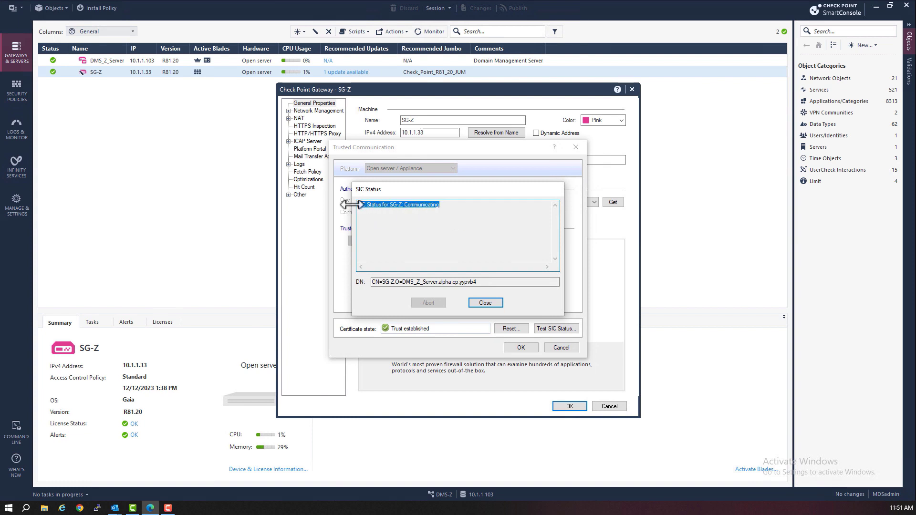
{"action": "left_click", "coordinate": [489, 305]}
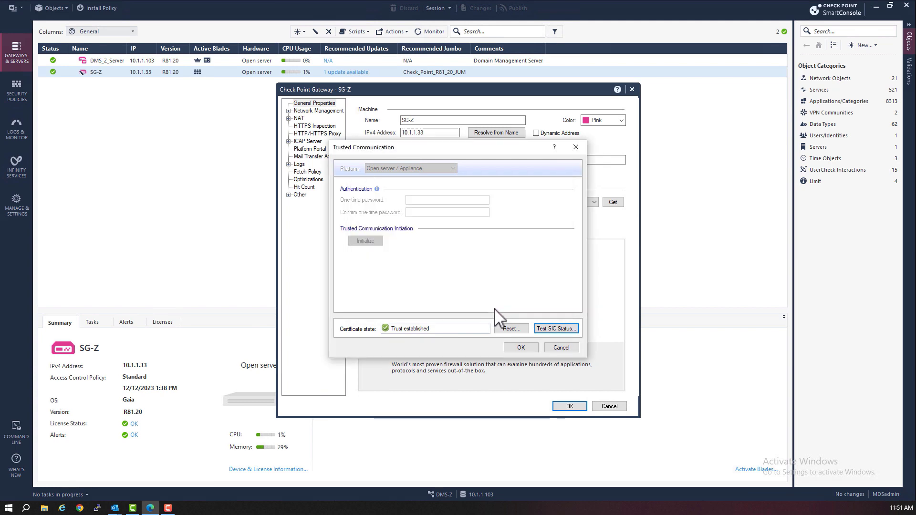
{"action": "left_click", "coordinate": [557, 348]}
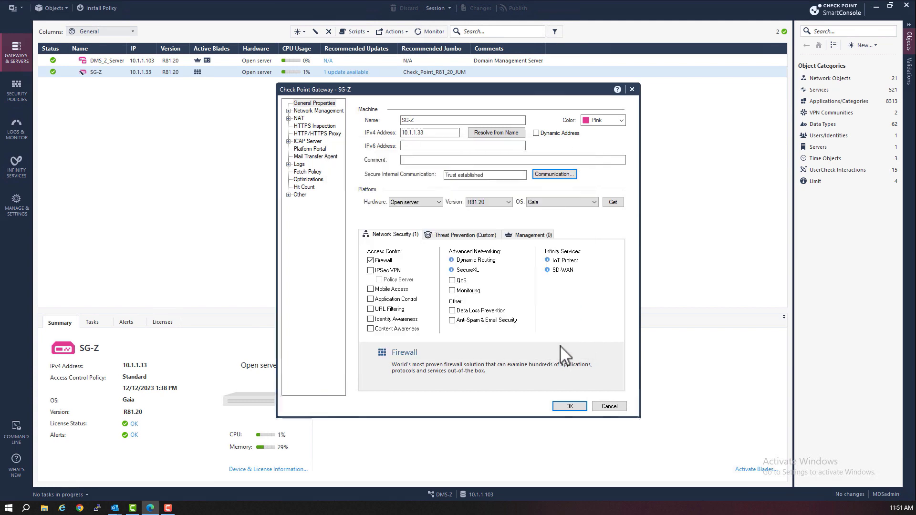
{"action": "left_click", "coordinate": [607, 408]}
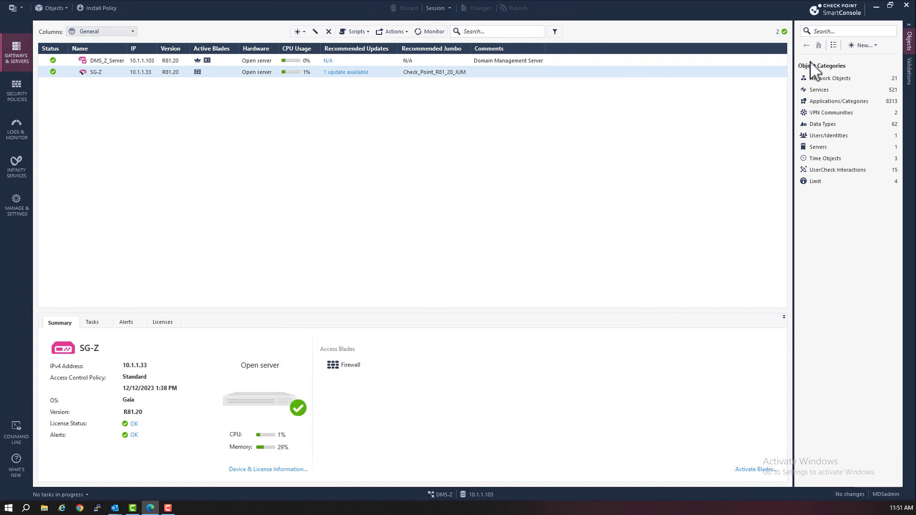
{"action": "left_click", "coordinate": [877, 6]}
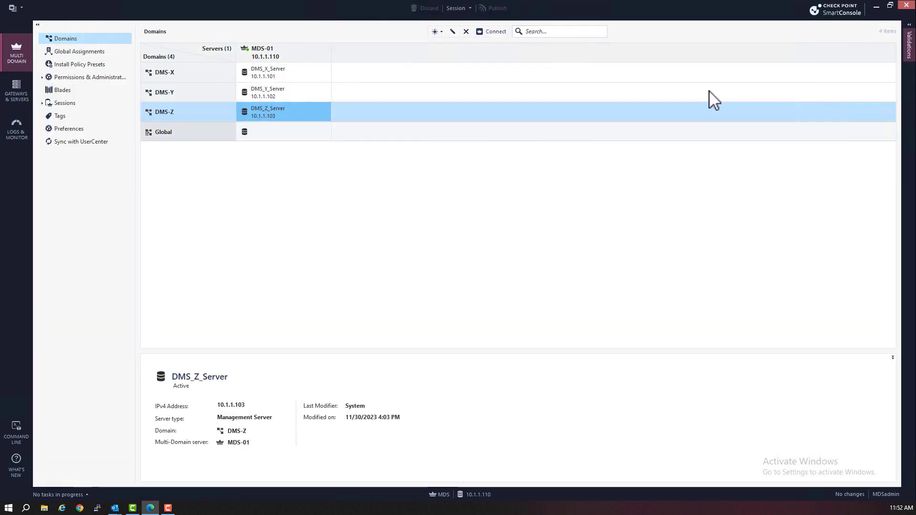
Reconnect to the DMS_X_Server domain server and select the SG-X gateway
{"action": "right_click", "coordinate": [260, 78]}
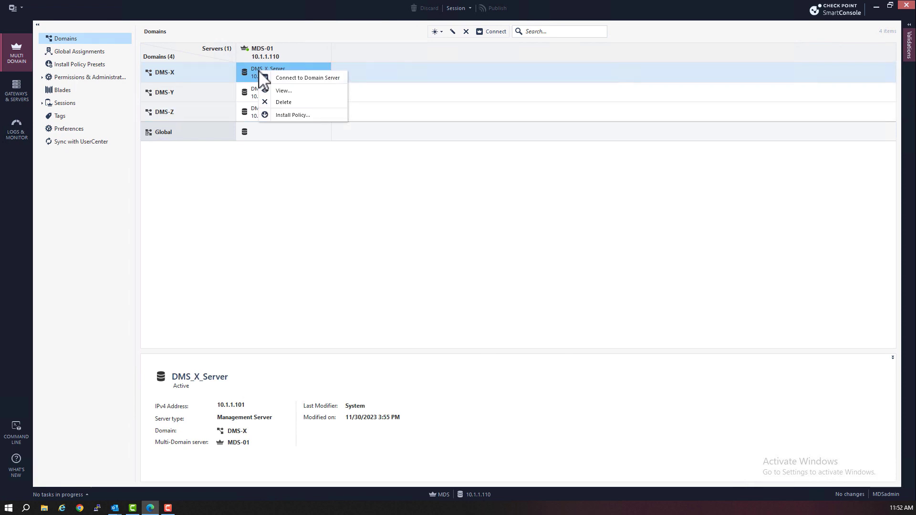
{"action": "left_click", "coordinate": [292, 77]}
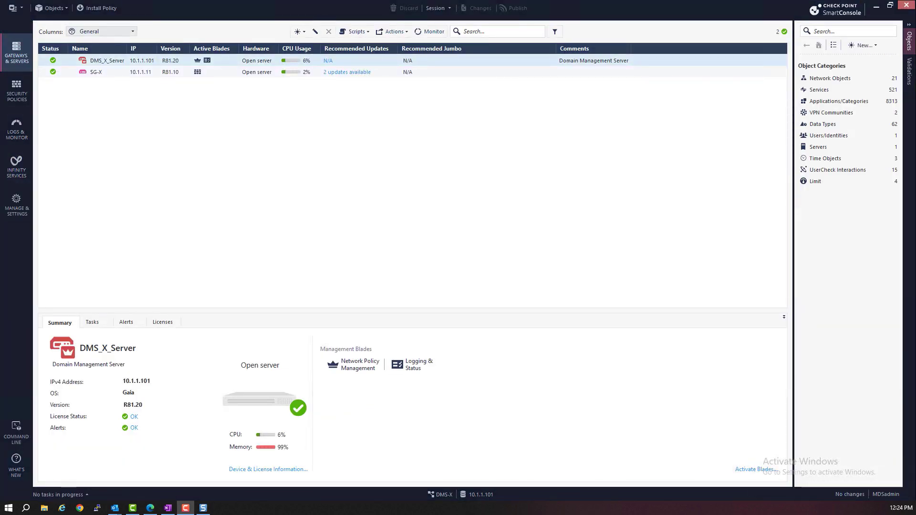
{"action": "left_click", "coordinate": [94, 72]}
In Security Policies, add a Noise Rule with Source and Destination set to Any
{"action": "left_click", "coordinate": [14, 93]}
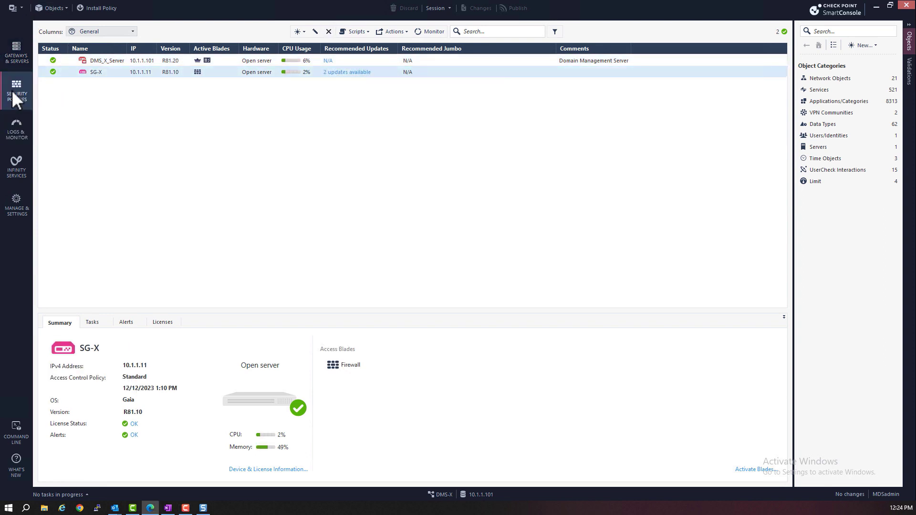
{"action": "left_click", "coordinate": [276, 42]}
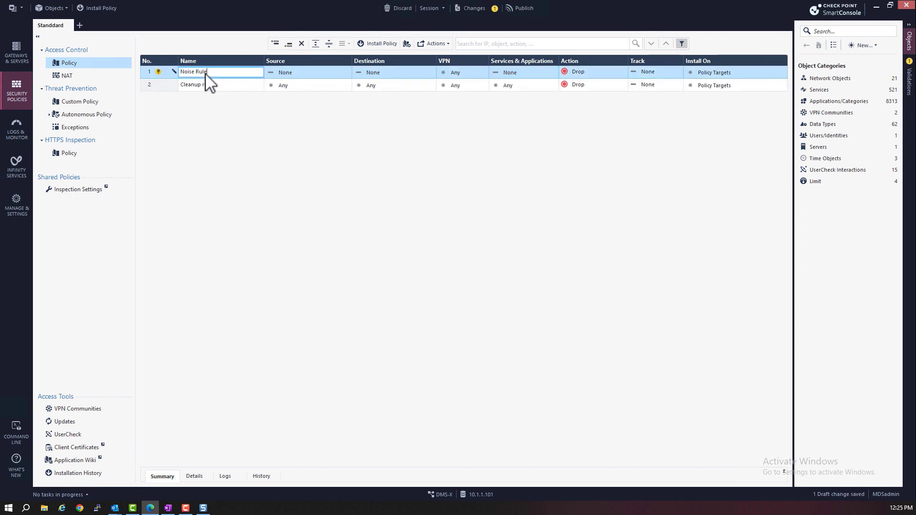
{"action": "left_click", "coordinate": [291, 70]}
{"action": "left_click", "coordinate": [298, 72]}
{"action": "left_click", "coordinate": [316, 84]}
{"action": "left_click", "coordinate": [370, 73]}
{"action": "left_click", "coordinate": [386, 72]}
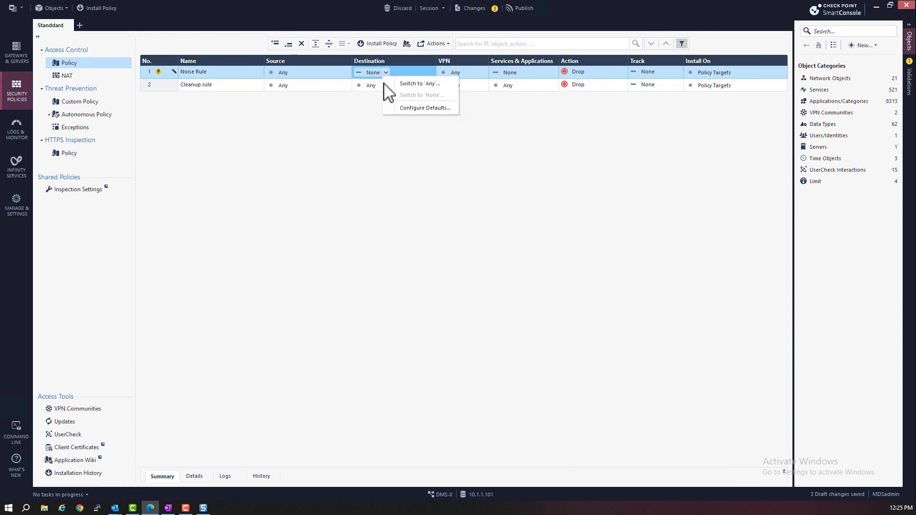
{"action": "left_click", "coordinate": [414, 85]}
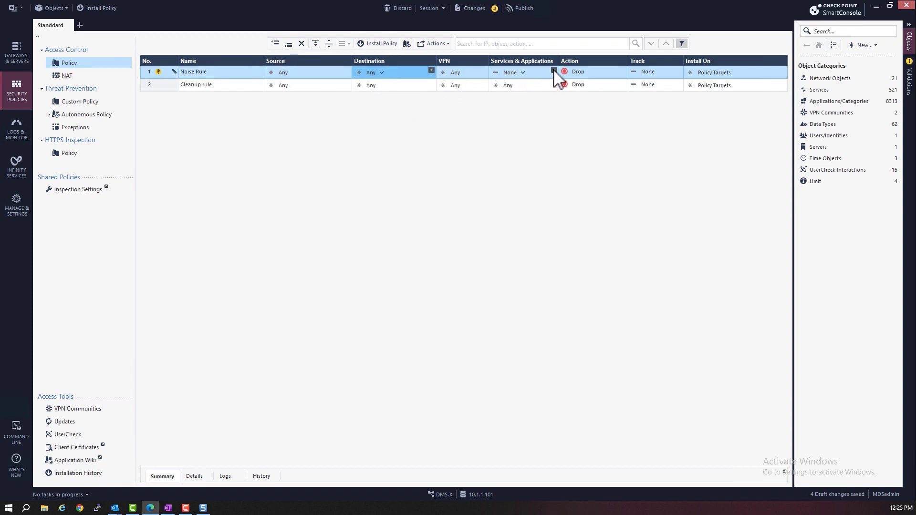
Add the NBT and bootp services to the Noise Rule, keeping its Drop action
{"action": "left_click", "coordinate": [555, 71]}
{"action": "left_click", "coordinate": [617, 85]}
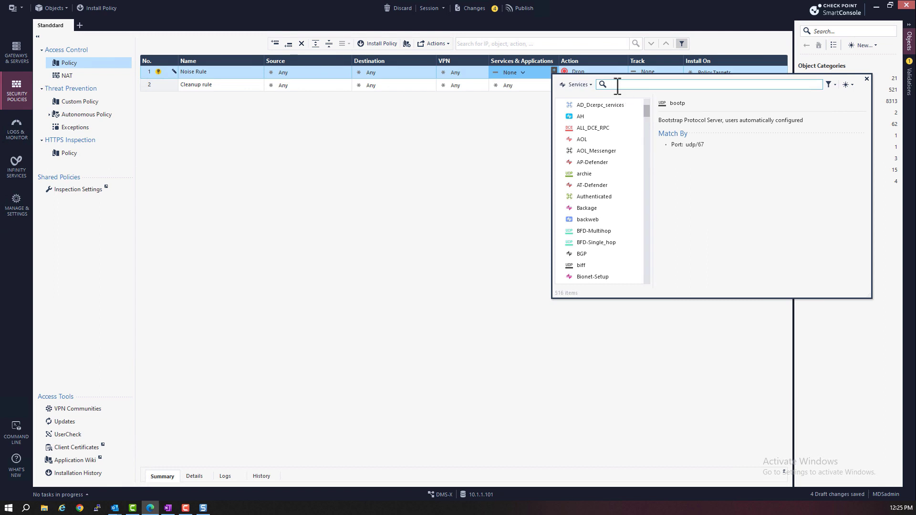
{"action": "type", "text": "nbt"}
{"action": "left_click", "coordinate": [561, 105]}
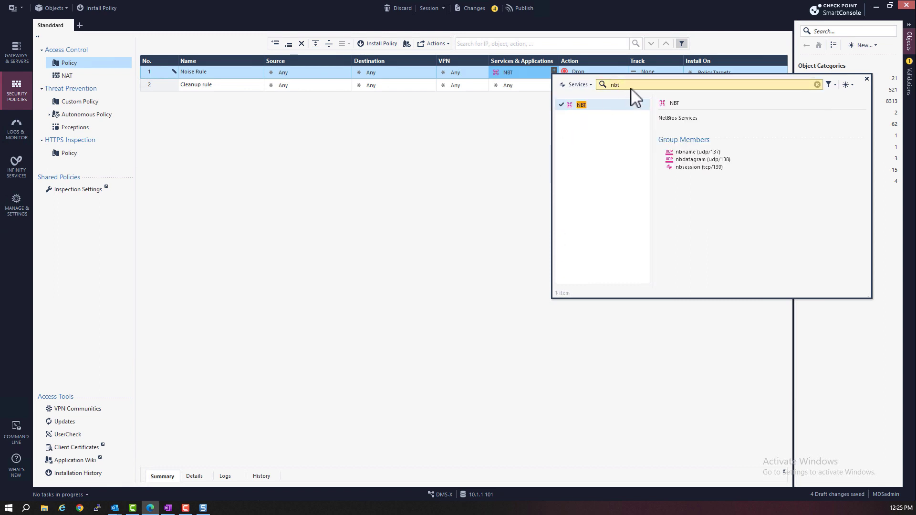
{"action": "type", "text": "bootp"}
{"action": "left_click", "coordinate": [561, 104]}
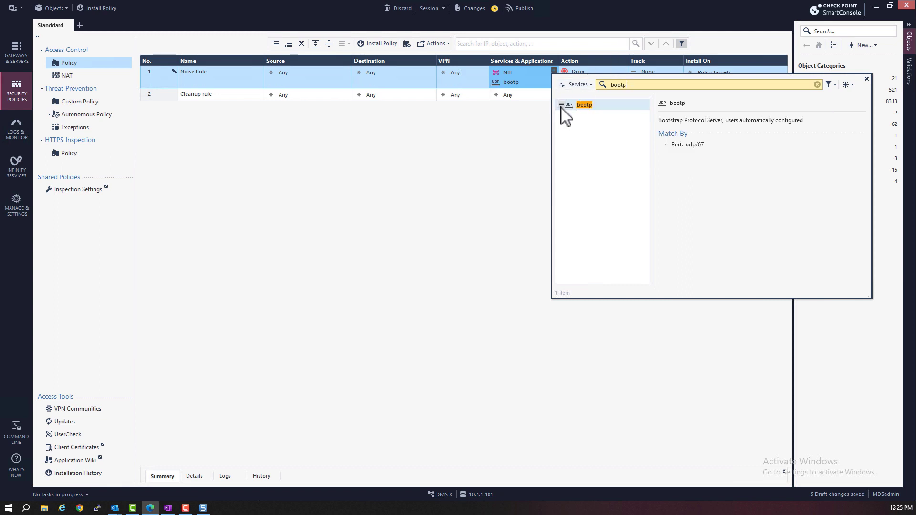
{"action": "left_click", "coordinate": [527, 148]}
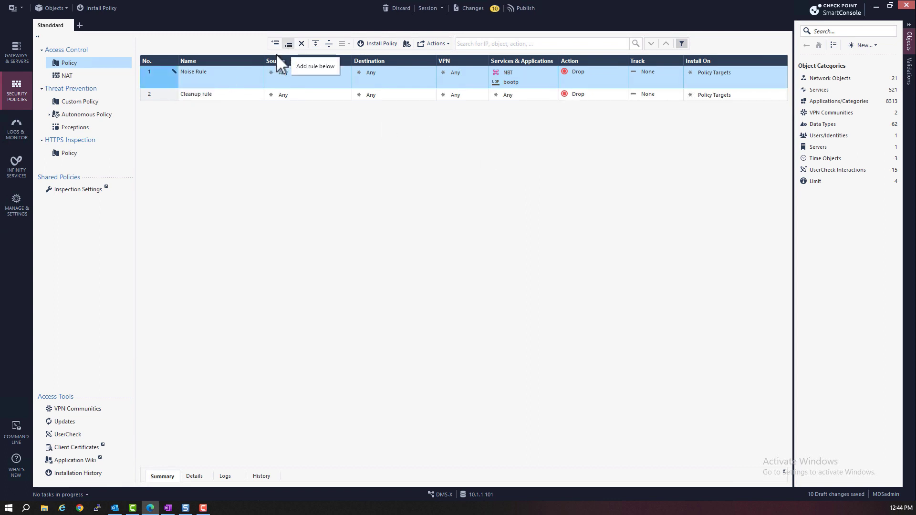
{"action": "left_click", "coordinate": [280, 49]}
Make rule 2 'Update Rule': source DMS_X_Server, destination and services Any, Accept, Log
{"action": "left_click", "coordinate": [208, 93]}
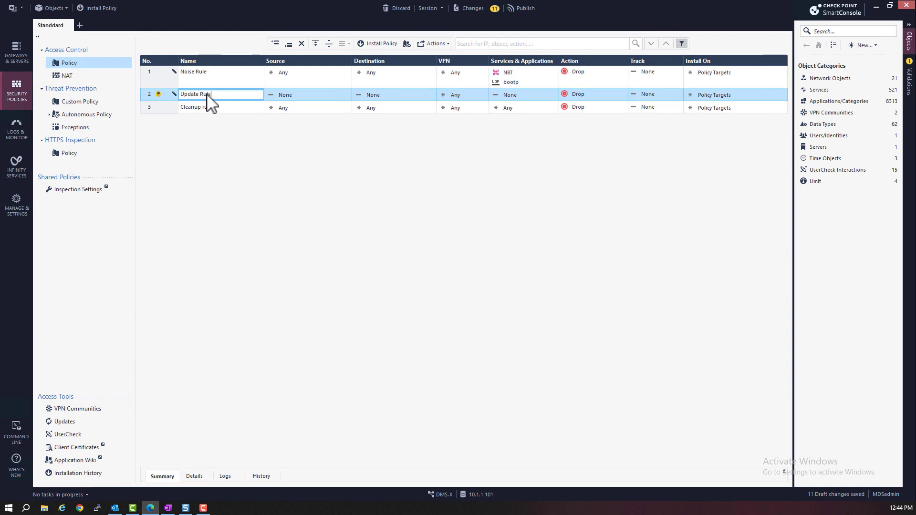
{"action": "left_click", "coordinate": [346, 97]}
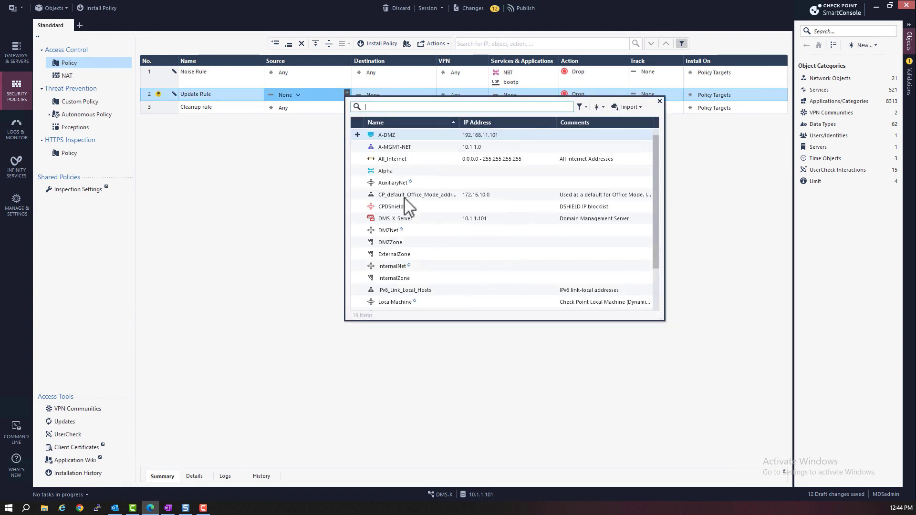
{"action": "left_click", "coordinate": [404, 222]}
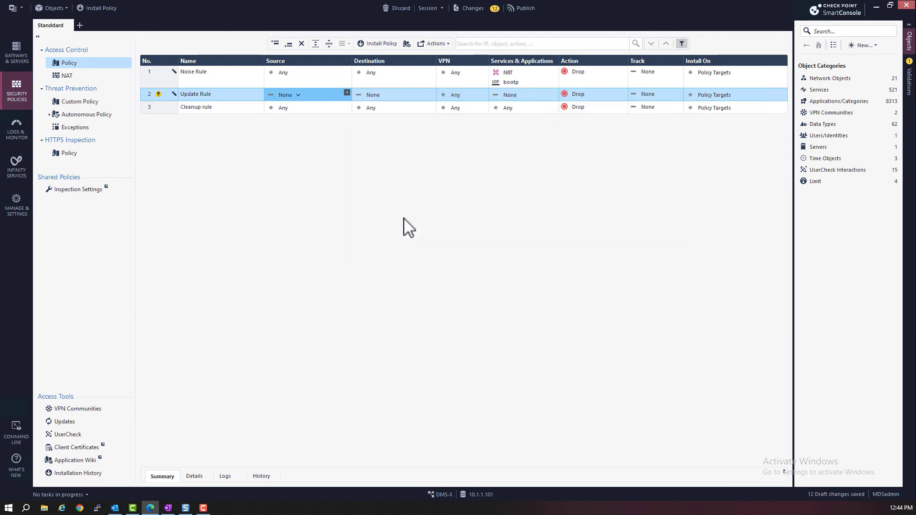
{"action": "left_click", "coordinate": [385, 94]}
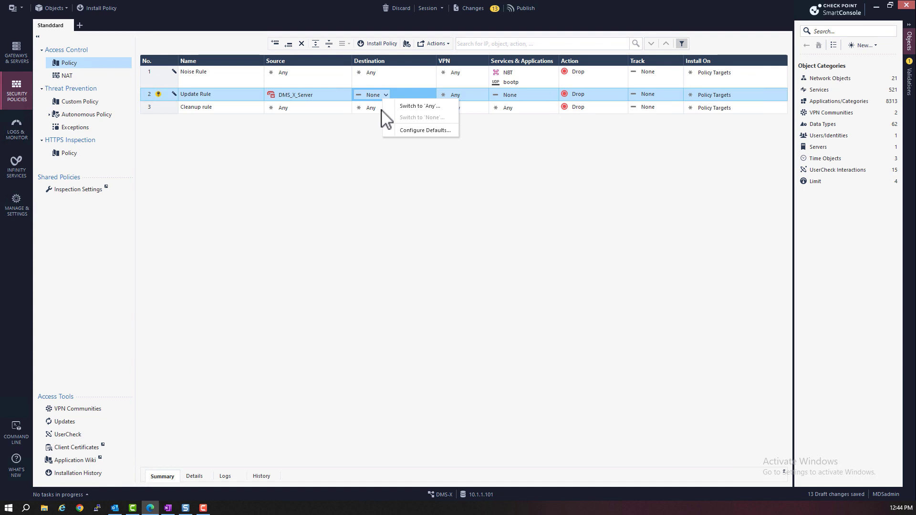
{"action": "left_click", "coordinate": [431, 107]}
{"action": "left_click", "coordinate": [523, 94]}
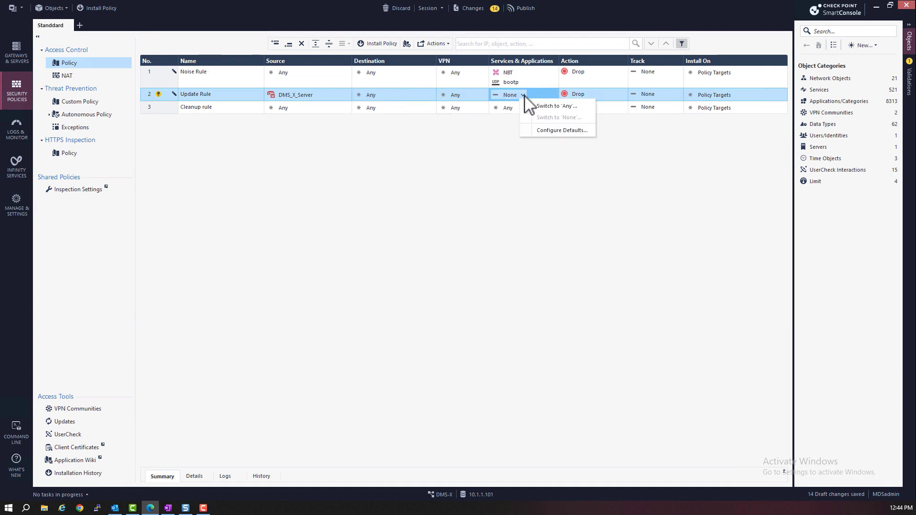
{"action": "left_click", "coordinate": [555, 106]}
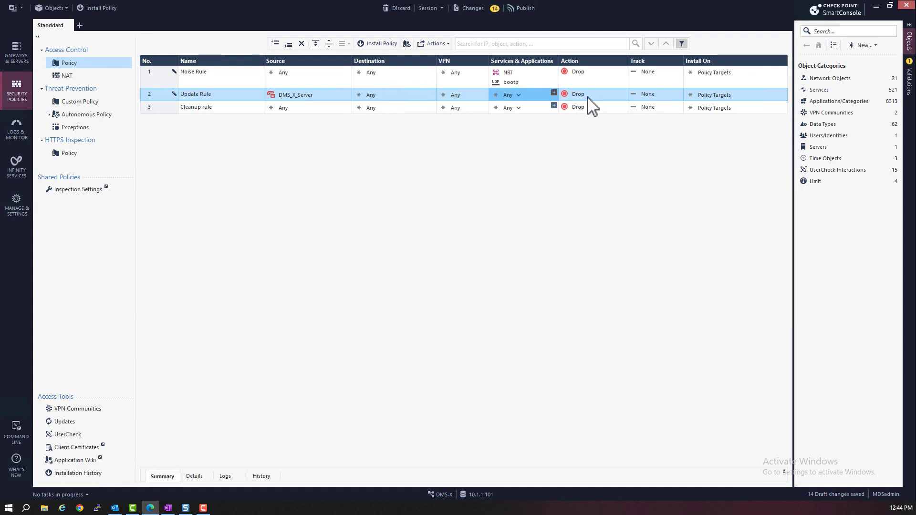
{"action": "left_click", "coordinate": [591, 92]}
{"action": "left_click", "coordinate": [616, 98]}
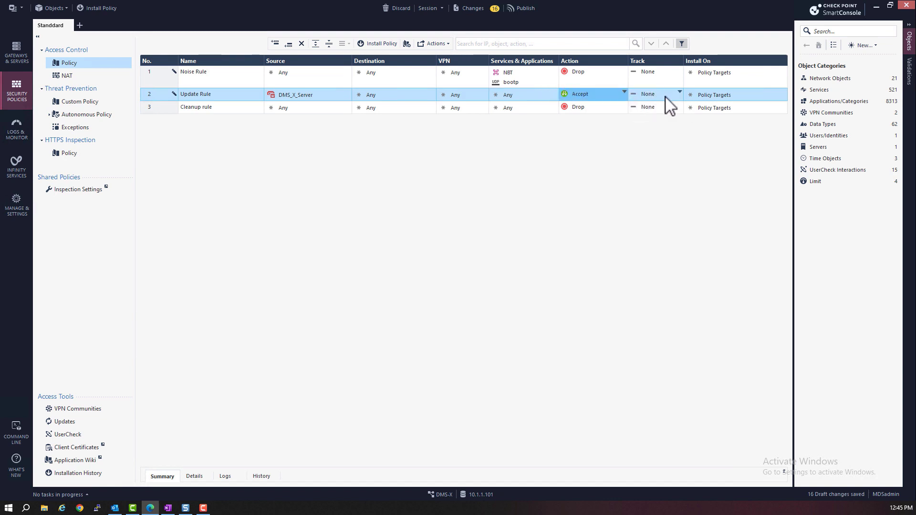
{"action": "left_click", "coordinate": [662, 99]}
{"action": "left_click", "coordinate": [659, 110]}
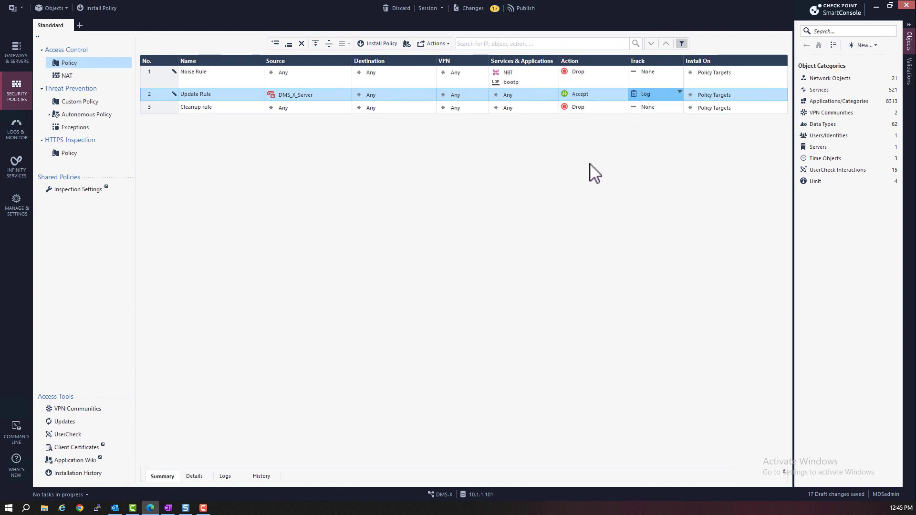
Add a Management Rule with source A-MGMT-NET and destination SG-X
{"action": "left_click", "coordinate": [288, 44]}
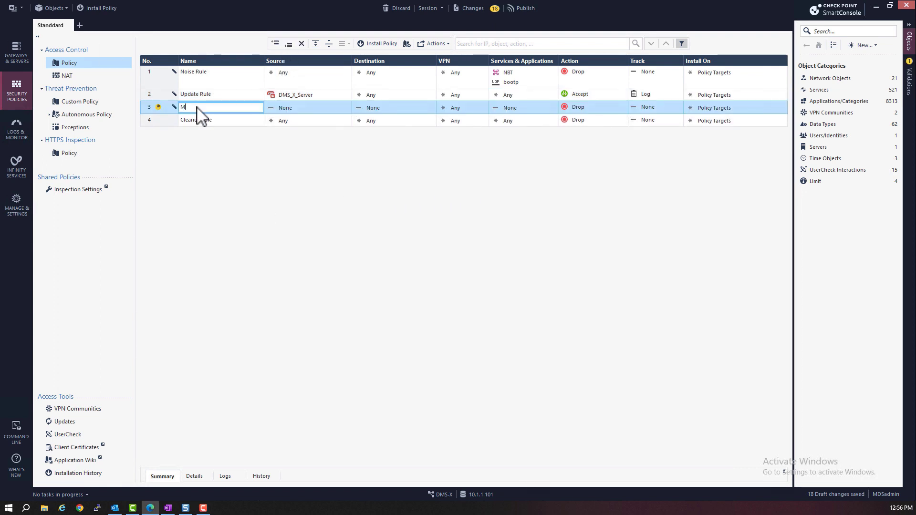
{"action": "type", "text": "Management Rule"}
{"action": "left_click", "coordinate": [326, 105]}
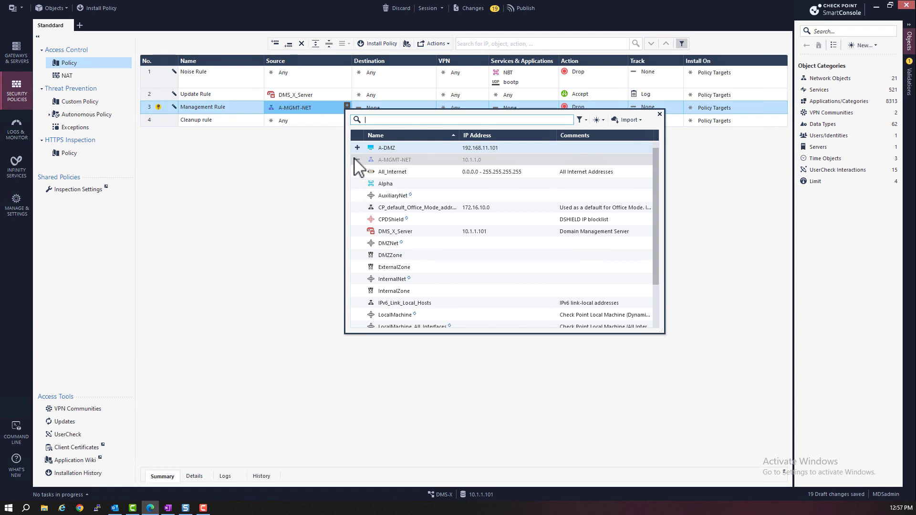
{"action": "left_click", "coordinate": [389, 108]}
{"action": "left_click", "coordinate": [431, 105]}
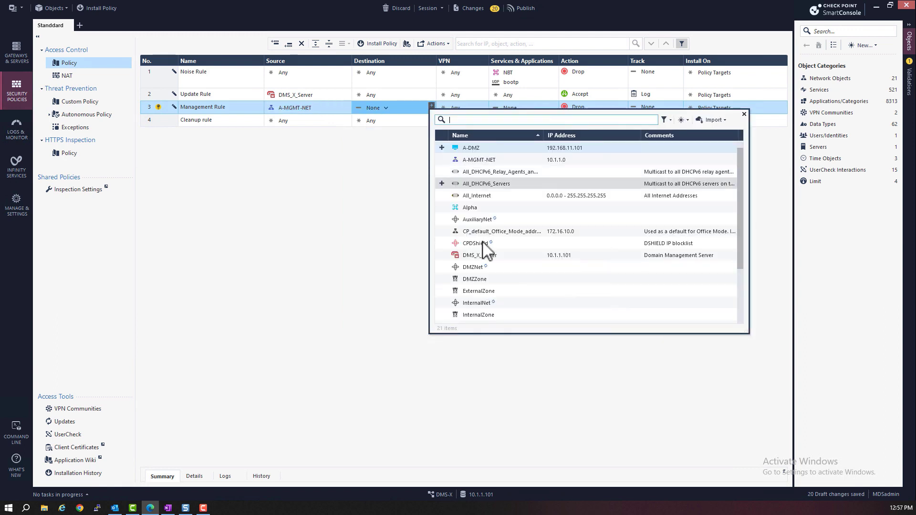
{"action": "scroll", "coordinate": [485, 246], "scroll_direction": "down", "scroll_amount": 2}
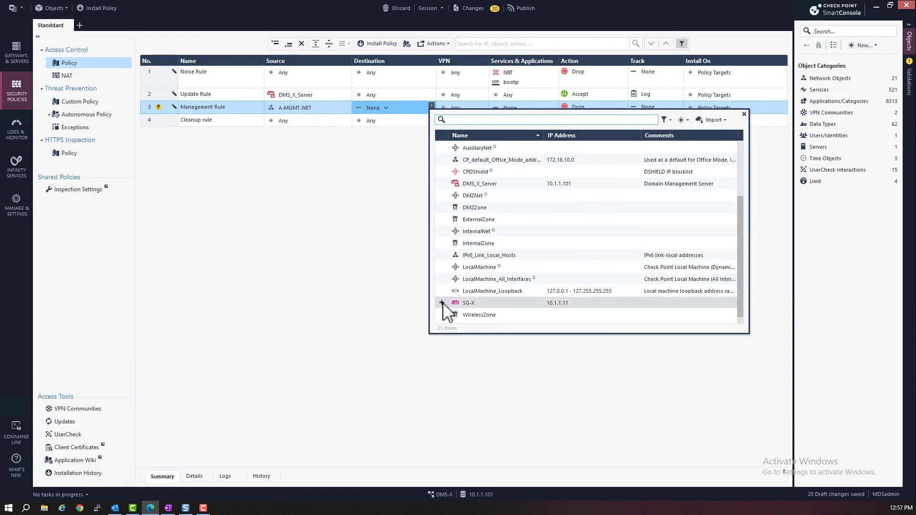
{"action": "left_click", "coordinate": [442, 303]}
Give the Management Rule https and ssh_version_2 services, Accept action and Log tracking
{"action": "left_click", "coordinate": [544, 110]}
{"action": "left_click", "coordinate": [554, 106]}
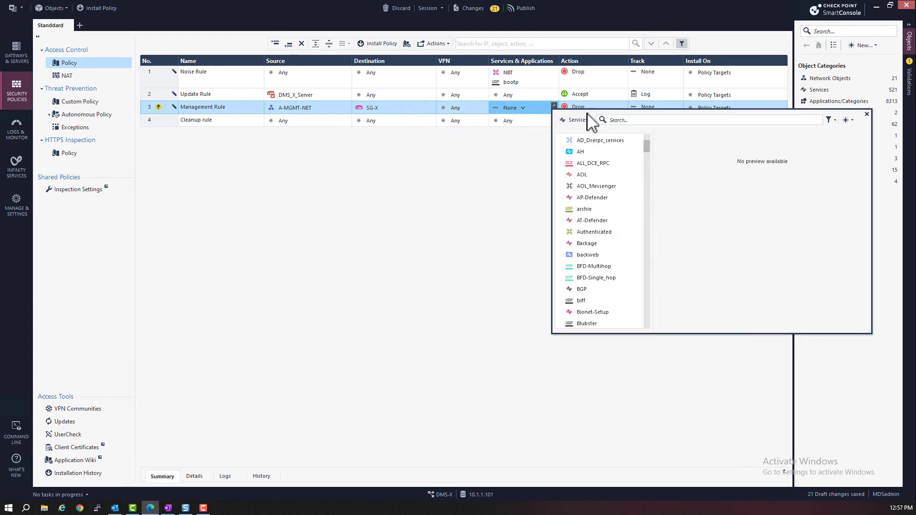
{"action": "left_click", "coordinate": [622, 120]}
{"action": "type", "text": "https"}
{"action": "left_click", "coordinate": [562, 163]}
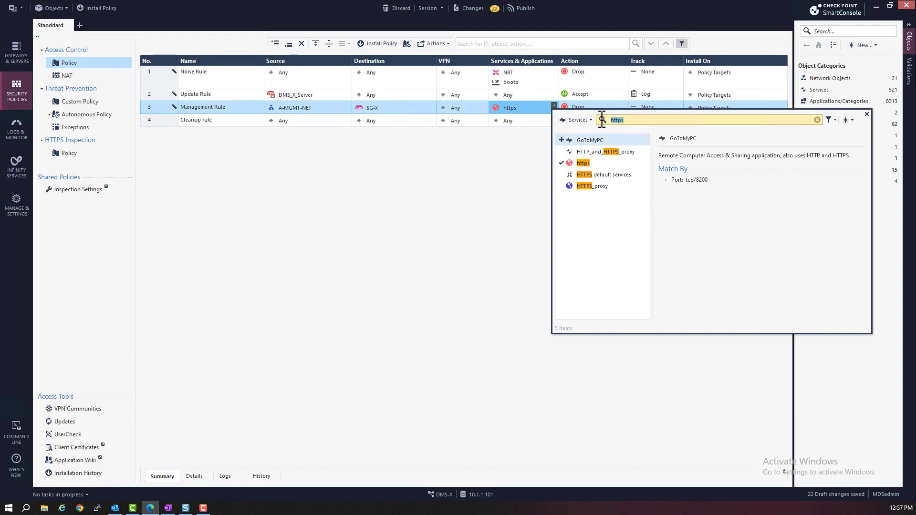
{"action": "type", "text": "ssh"}
{"action": "left_click", "coordinate": [562, 152]}
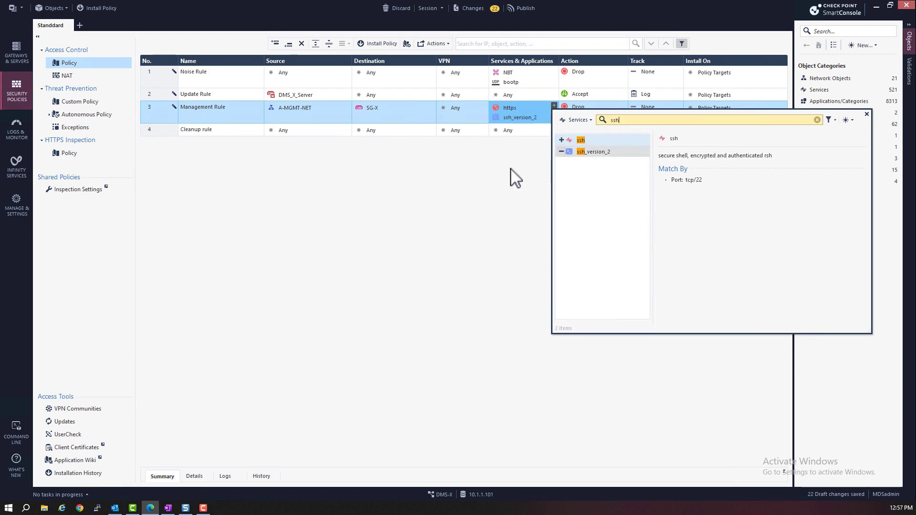
{"action": "left_click", "coordinate": [586, 108]}
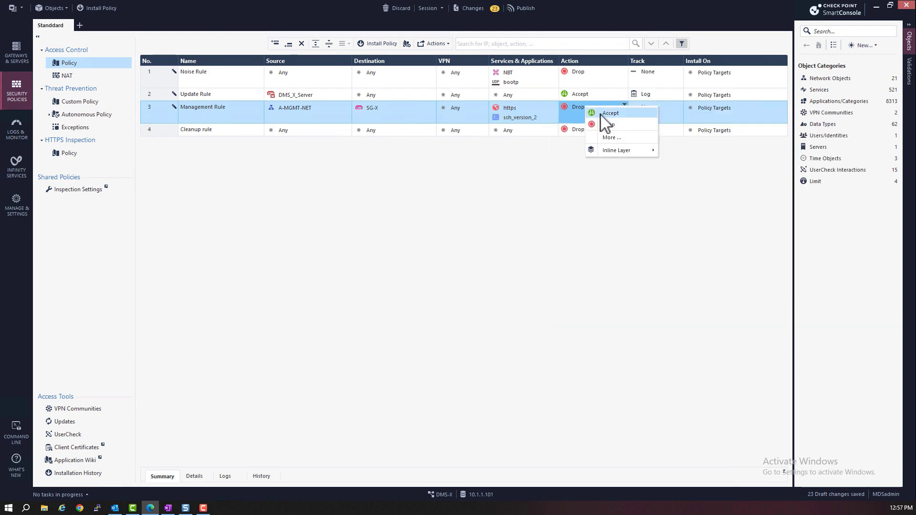
{"action": "left_click", "coordinate": [620, 113]}
{"action": "left_click", "coordinate": [658, 119]}
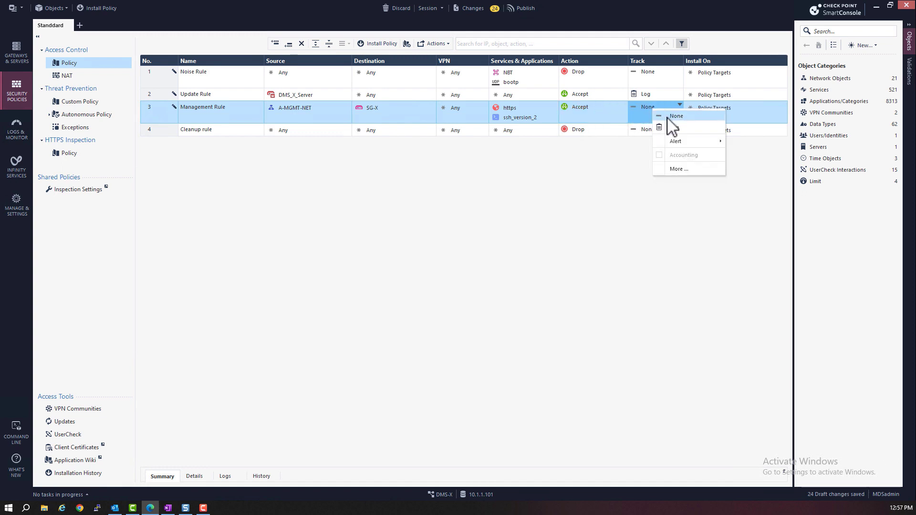
{"action": "left_click", "coordinate": [675, 128]}
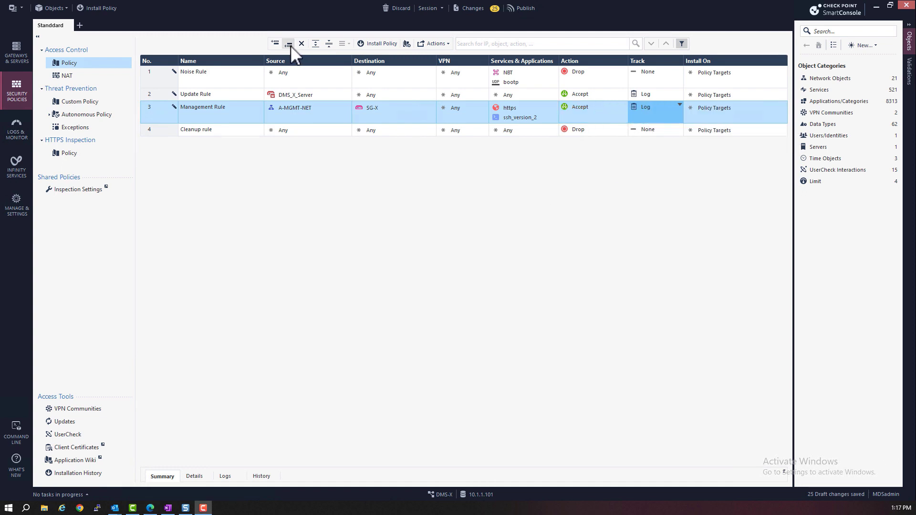
Add a Stealth Rule from Any to SG-X, services Any, dropping traffic with Log tracking
{"action": "left_click", "coordinate": [288, 43]}
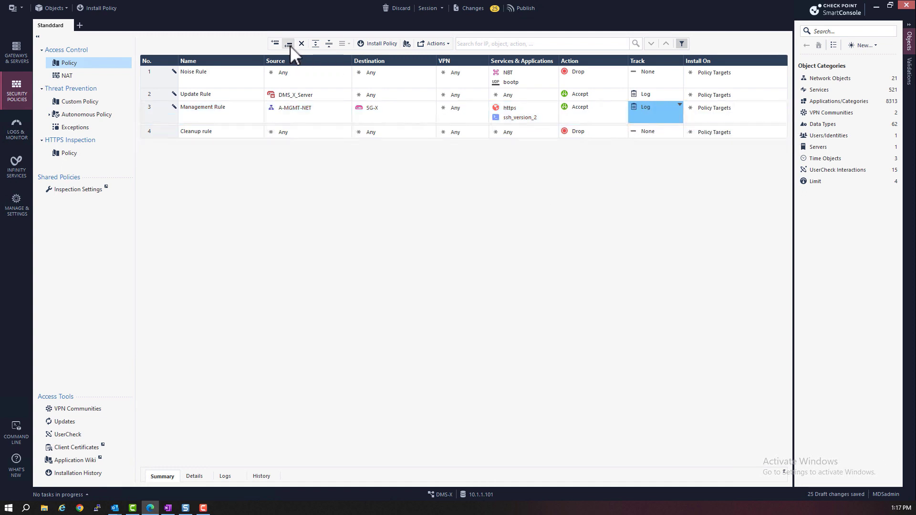
{"action": "type", "text": "Stealth Rule"}
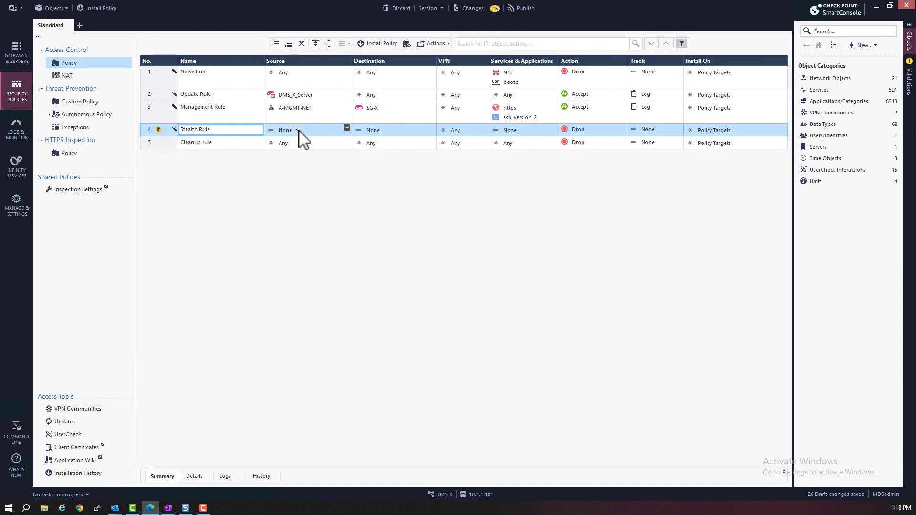
{"action": "left_click", "coordinate": [299, 130]}
{"action": "left_click", "coordinate": [317, 142]}
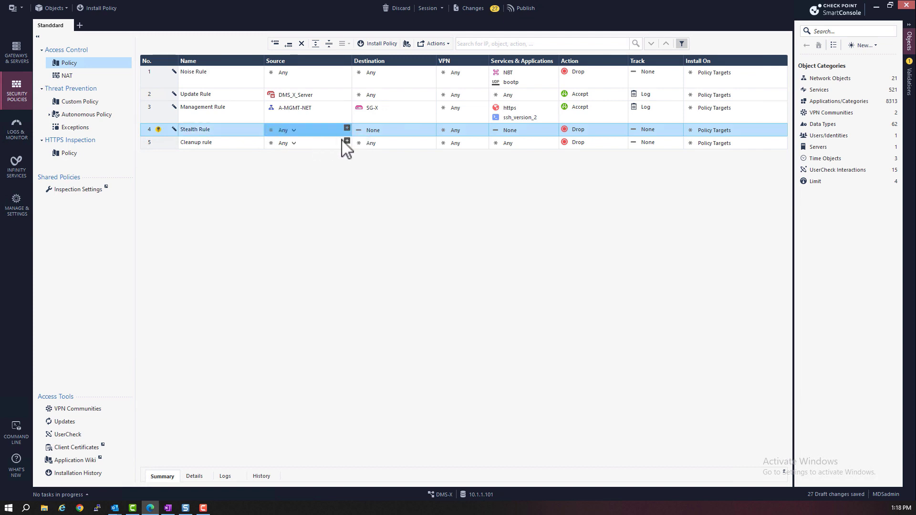
{"action": "left_click", "coordinate": [432, 128]}
{"action": "scroll", "coordinate": [478, 248], "scroll_direction": "down", "scroll_amount": 3}
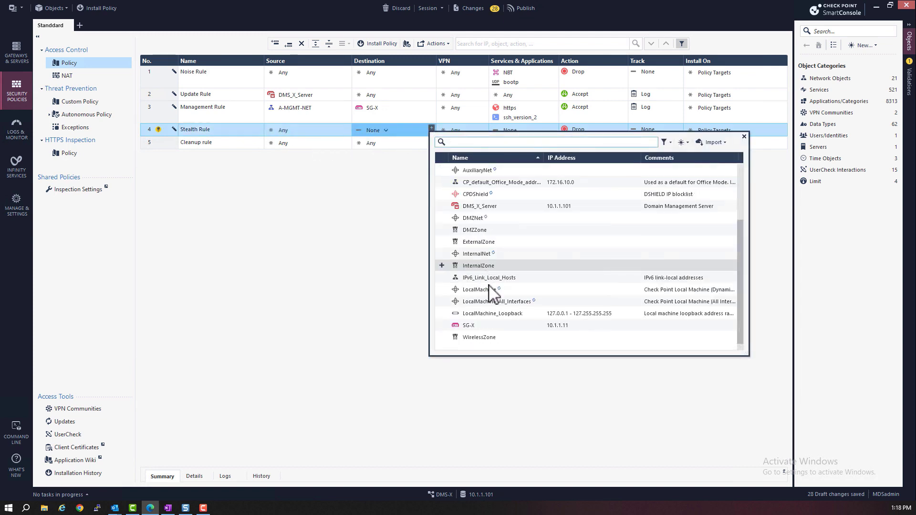
{"action": "left_click", "coordinate": [442, 325]}
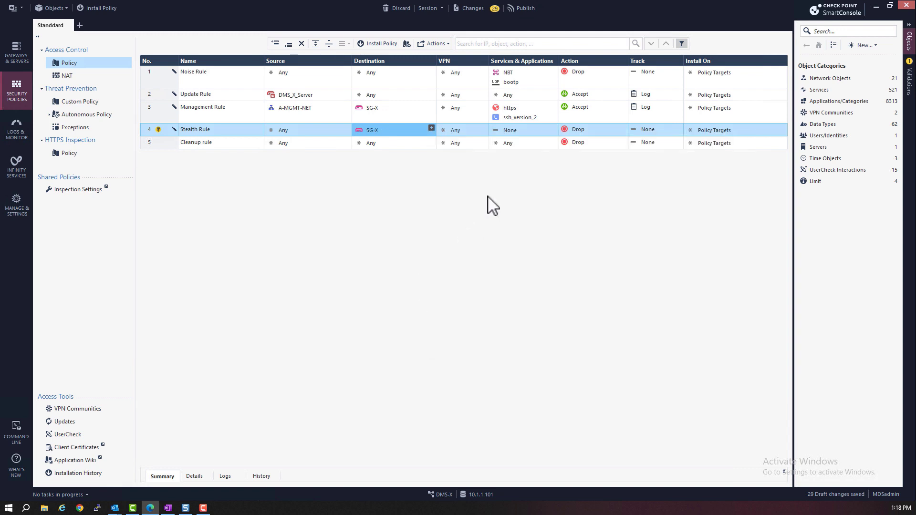
{"action": "left_click", "coordinate": [524, 130]}
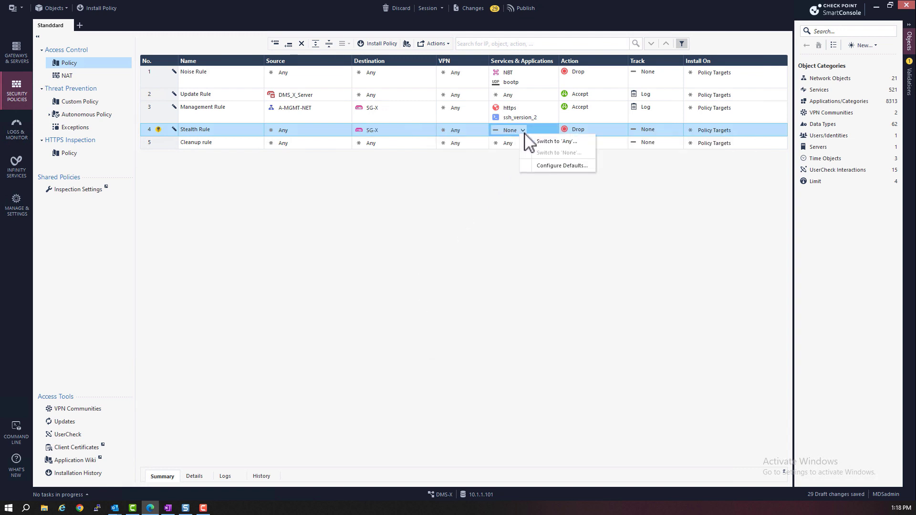
{"action": "left_click", "coordinate": [541, 141]}
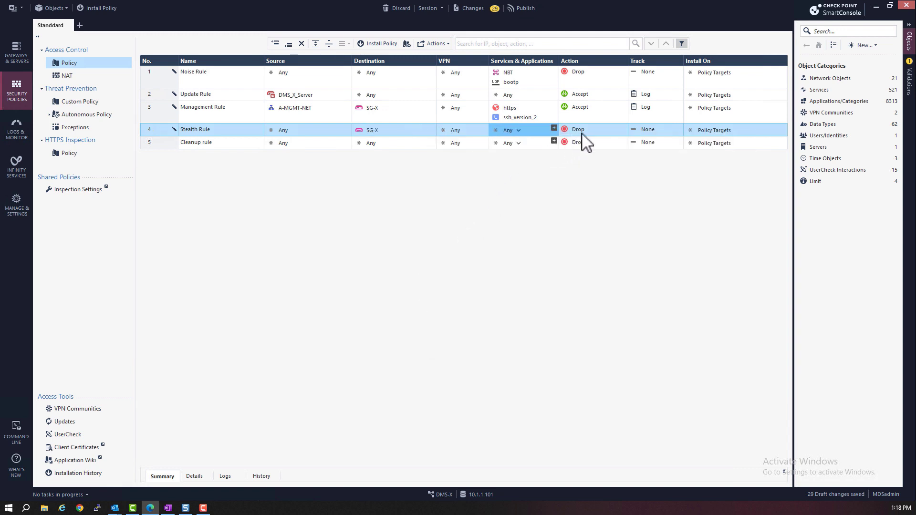
{"action": "left_click", "coordinate": [658, 131]}
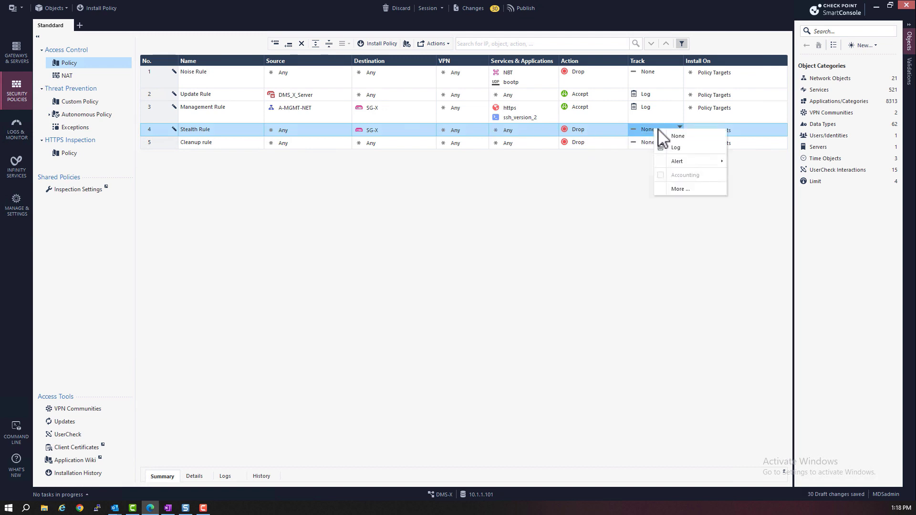
{"action": "left_click", "coordinate": [676, 148]}
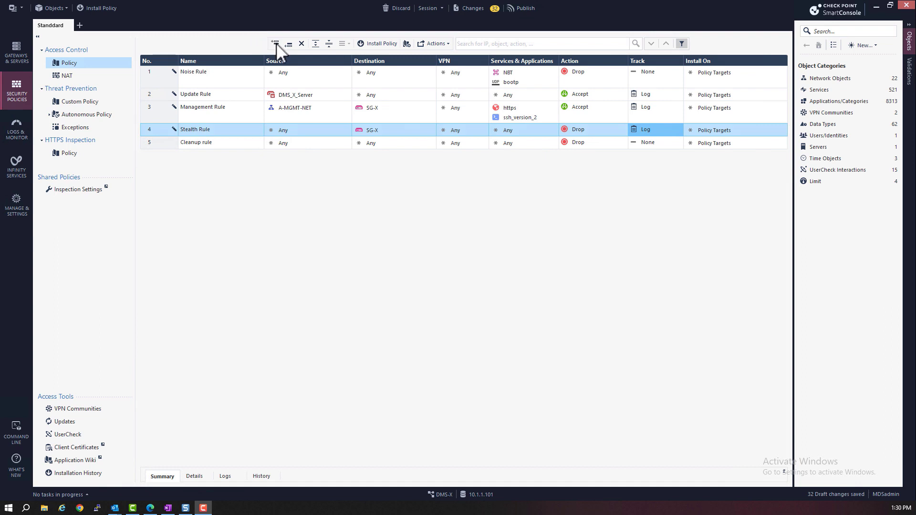
Insert a rule named 'DNS Rule' below the Stealth Rule with source Alpha
{"action": "left_click", "coordinate": [289, 46]}
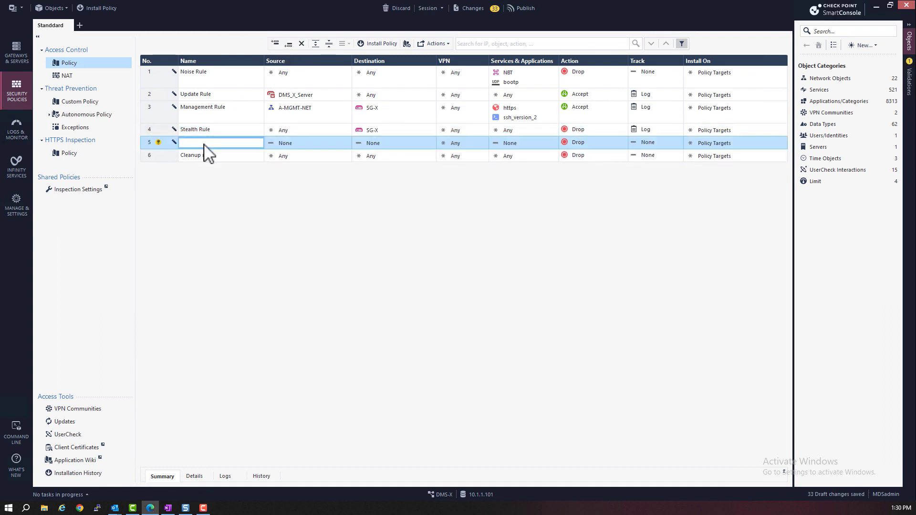
{"action": "type", "text": "DNS Rule"}
{"action": "left_click", "coordinate": [315, 143]}
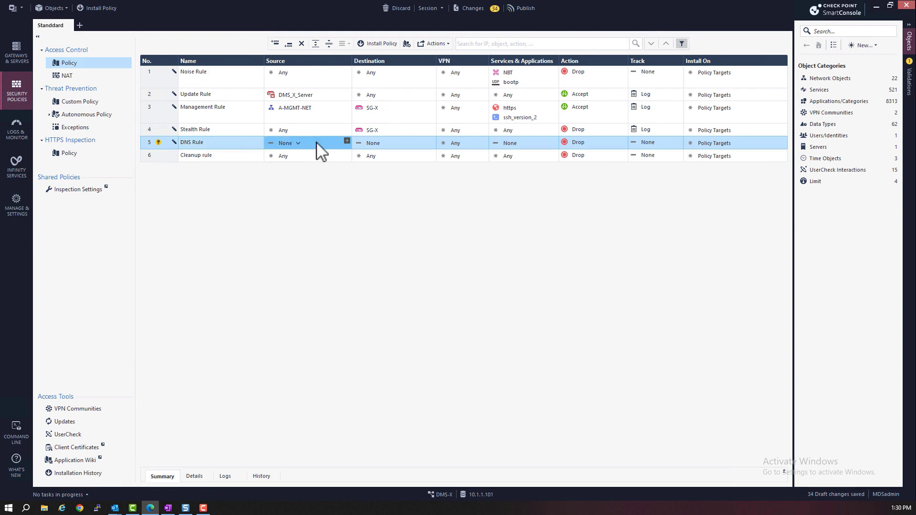
{"action": "left_click", "coordinate": [347, 142]}
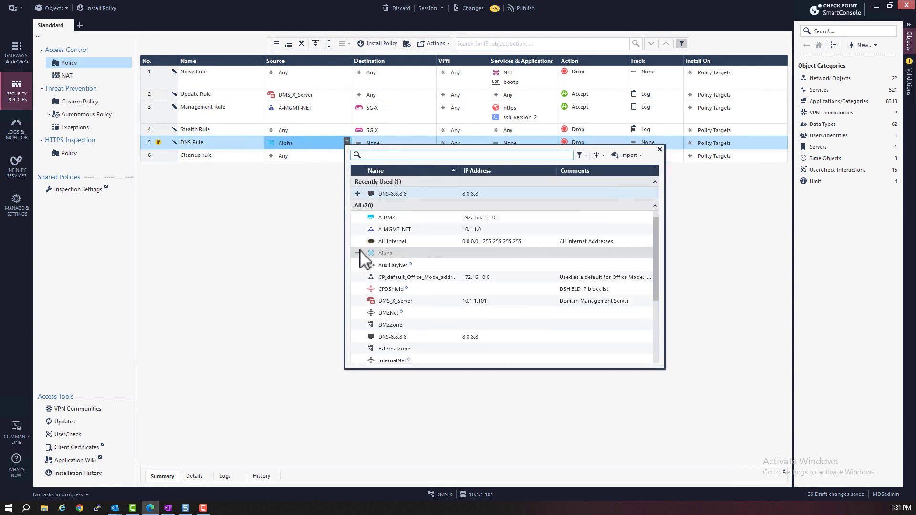
{"action": "left_click", "coordinate": [325, 253]}
Set the DNS Rule's destination to DNS-8.8.8.8, service dns and action Accept
{"action": "left_click", "coordinate": [432, 141]}
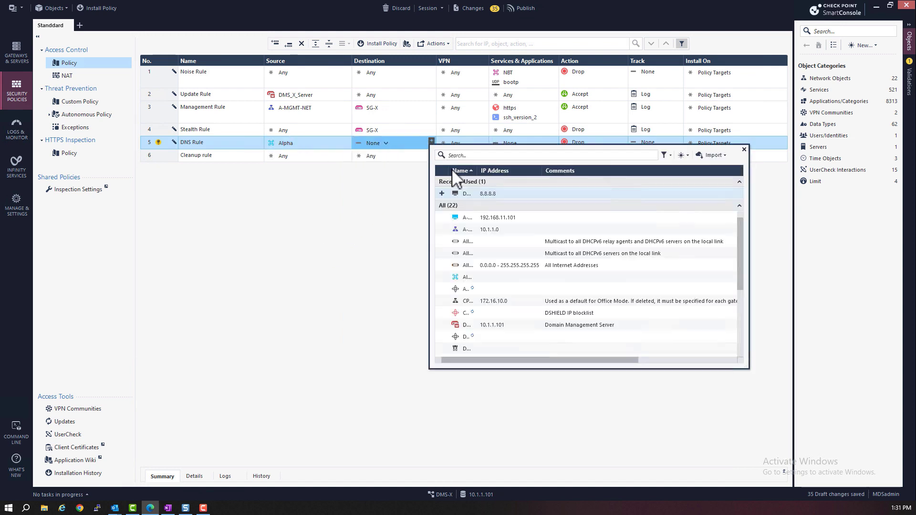
{"action": "left_click", "coordinate": [442, 194]}
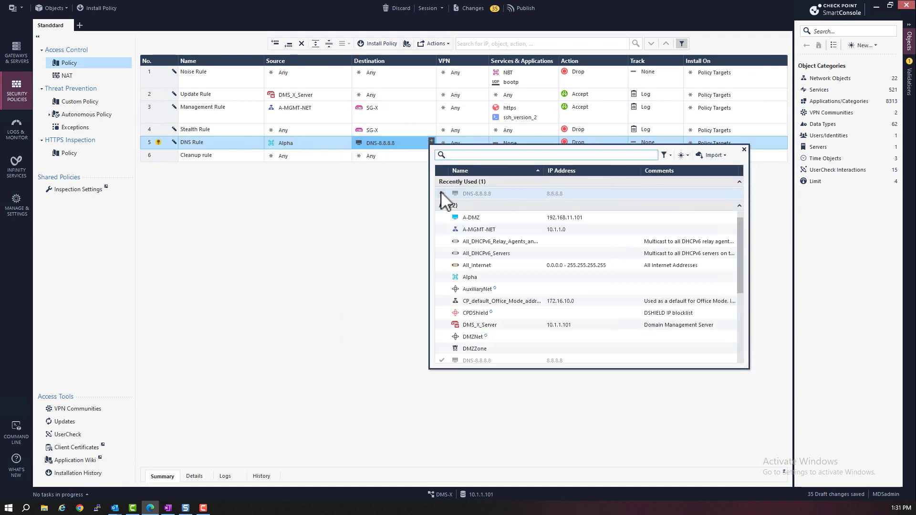
{"action": "left_click", "coordinate": [397, 217]}
{"action": "left_click", "coordinate": [523, 143]}
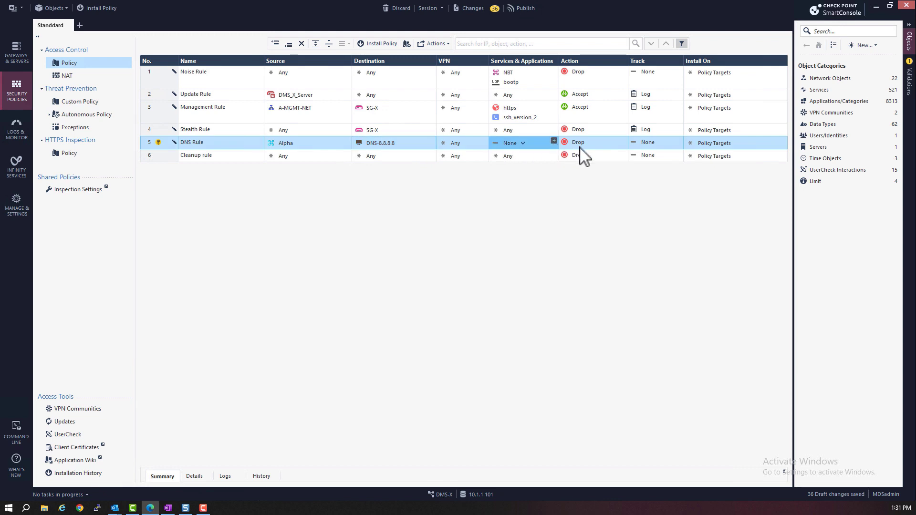
{"action": "left_click", "coordinate": [554, 142]}
{"action": "type", "text": "dn"}
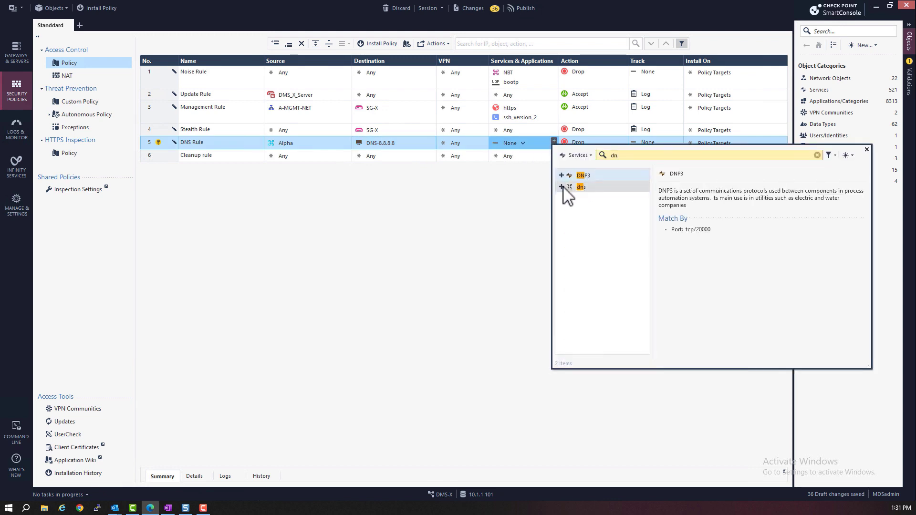
{"action": "left_click", "coordinate": [541, 187]}
{"action": "left_click", "coordinate": [585, 145]}
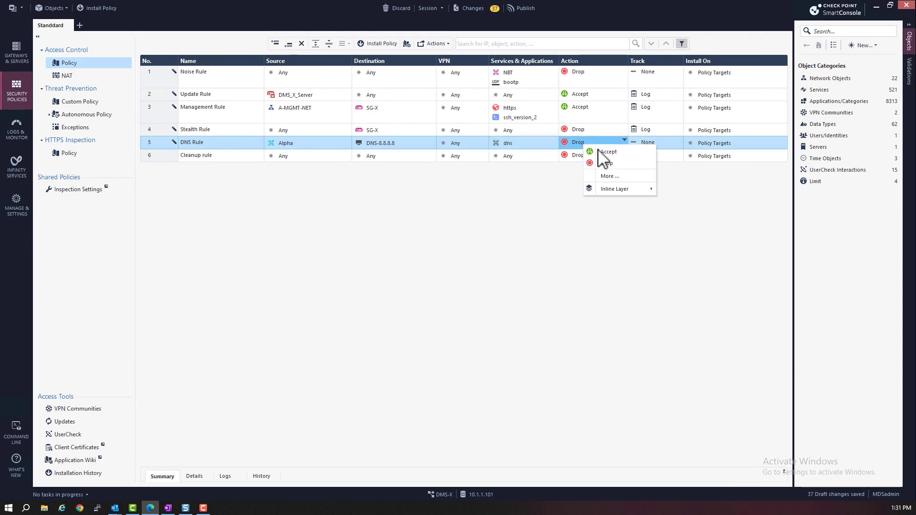
{"action": "left_click", "coordinate": [602, 151]}
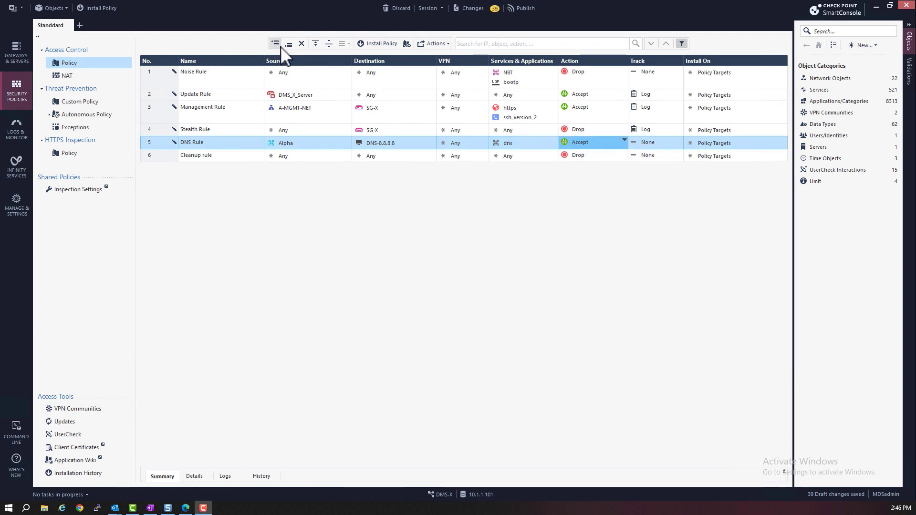
Add a DMZ Rule below the DNS Rule with source Any and destination X-DMZ
{"action": "left_click", "coordinate": [289, 44]}
{"action": "type", "text": "DMZ Rule"}
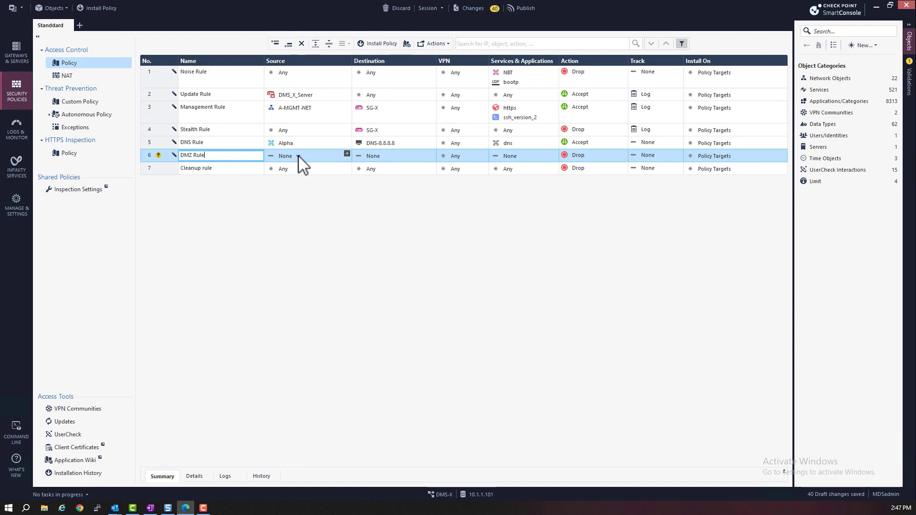
{"action": "left_click", "coordinate": [297, 156]}
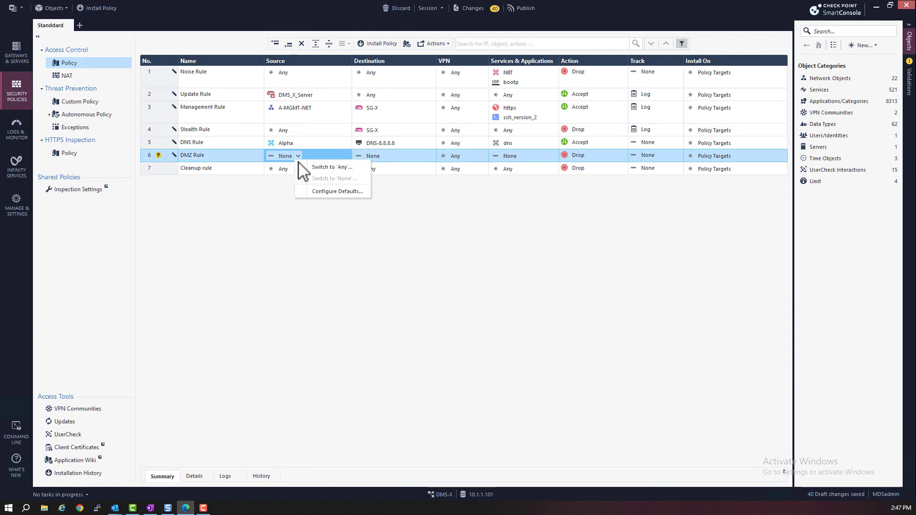
{"action": "left_click", "coordinate": [320, 167]}
{"action": "left_click", "coordinate": [432, 154]}
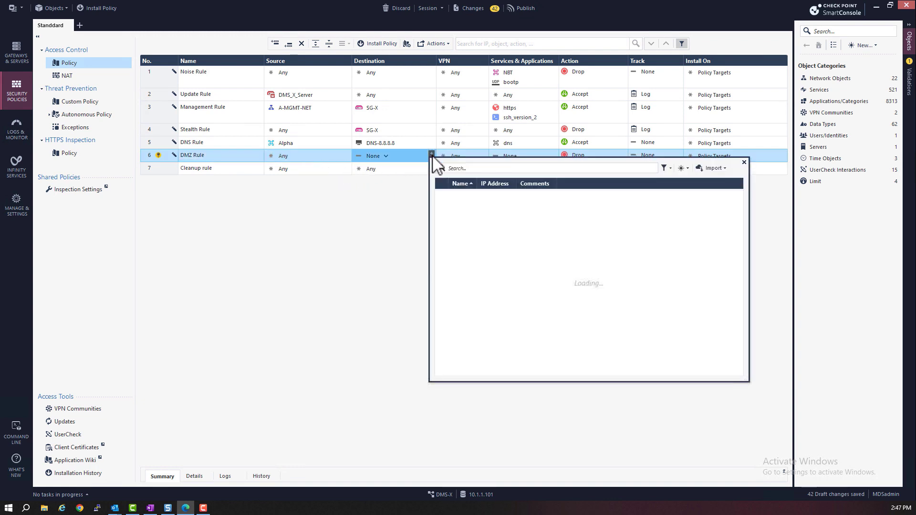
{"action": "left_click", "coordinate": [424, 229]}
Set the DMZ Rule's services to Any, action Accept and tracking to Log
{"action": "left_click", "coordinate": [525, 156]}
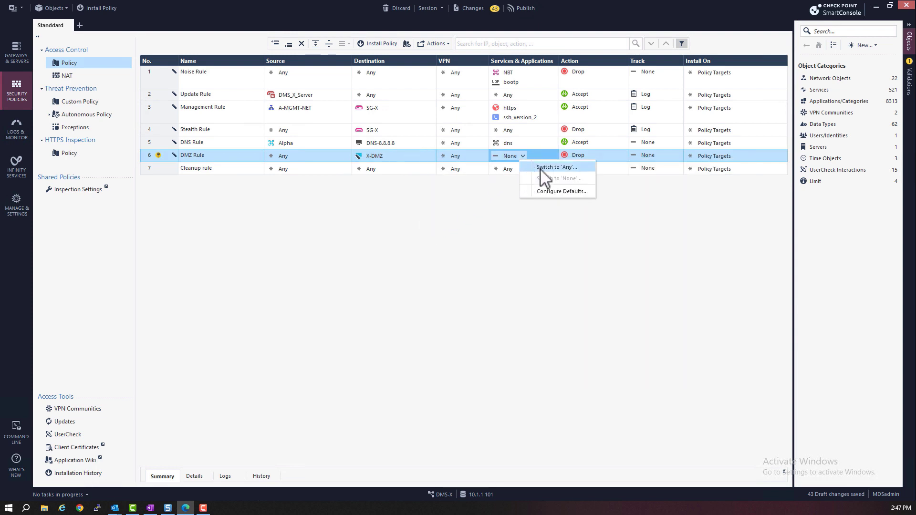
{"action": "left_click", "coordinate": [544, 171]}
{"action": "left_click", "coordinate": [578, 156]}
{"action": "left_click", "coordinate": [605, 171]}
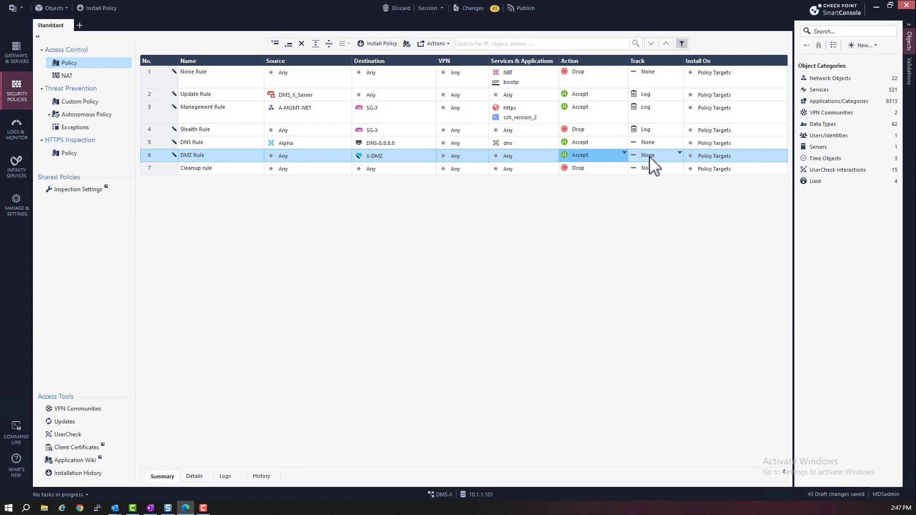
{"action": "left_click", "coordinate": [650, 158]}
{"action": "left_click", "coordinate": [673, 175]}
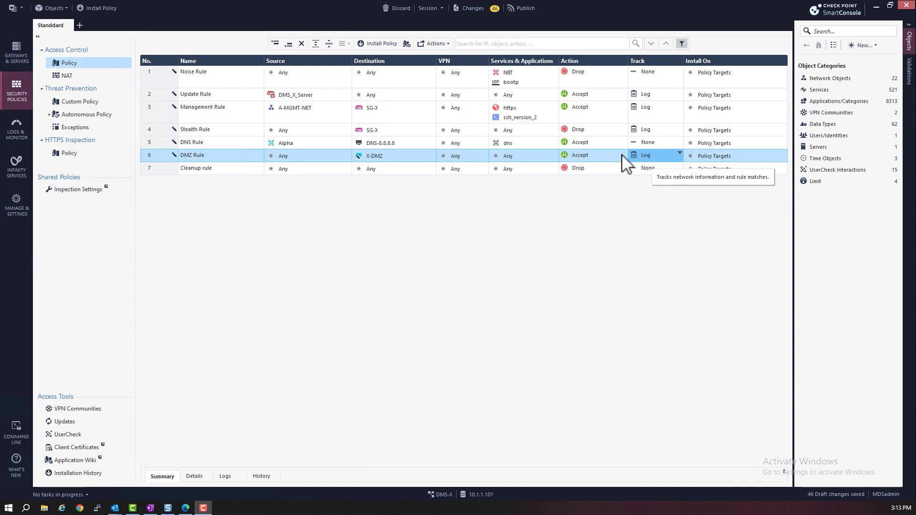
Add an 'Outbound Rule' below the DMZ Rule with source Alpha and destination Any
{"action": "left_click", "coordinate": [289, 43]}
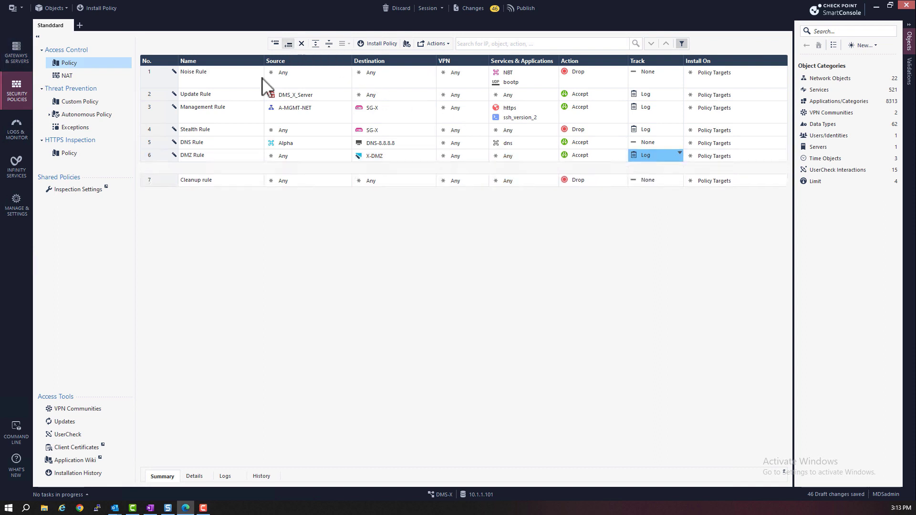
{"action": "type", "text": "Outbound Rule"}
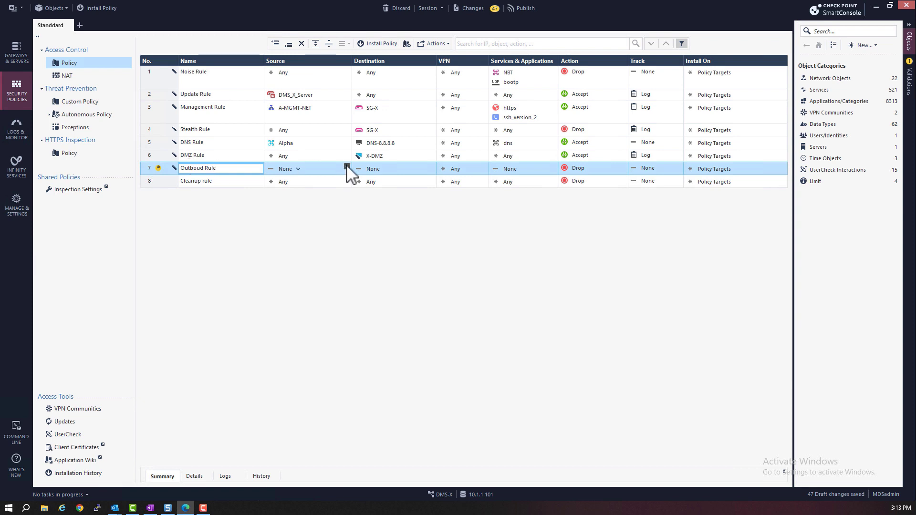
{"action": "left_click", "coordinate": [347, 168]}
{"action": "left_click", "coordinate": [357, 279]}
{"action": "left_click", "coordinate": [317, 280]}
{"action": "left_click", "coordinate": [386, 168]}
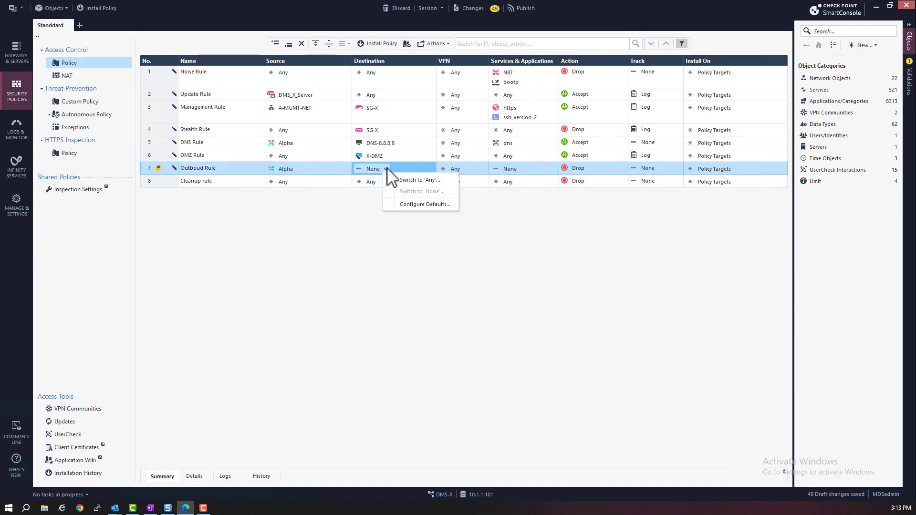
{"action": "left_click", "coordinate": [402, 179]}
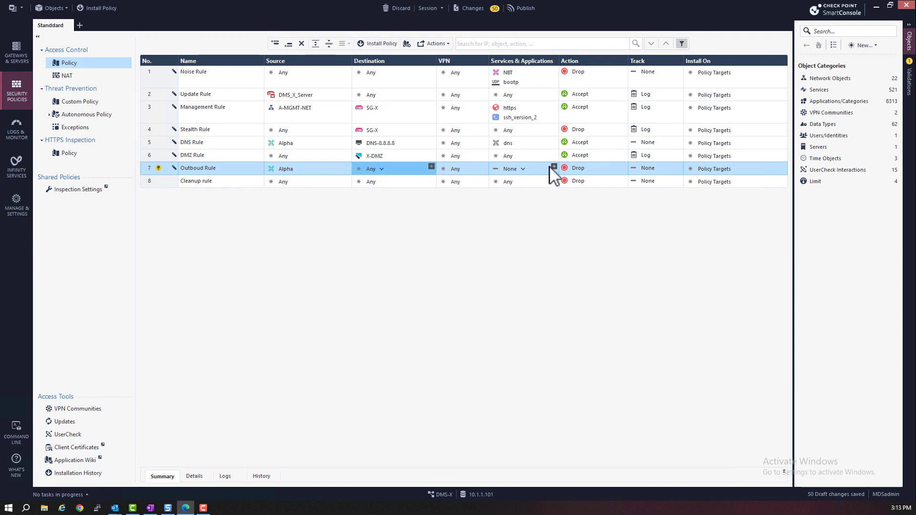
Add the http, https and ftp services to the Outbound Rule
{"action": "left_click", "coordinate": [555, 167]}
{"action": "left_click", "coordinate": [618, 181]}
{"action": "type", "text": "http"}
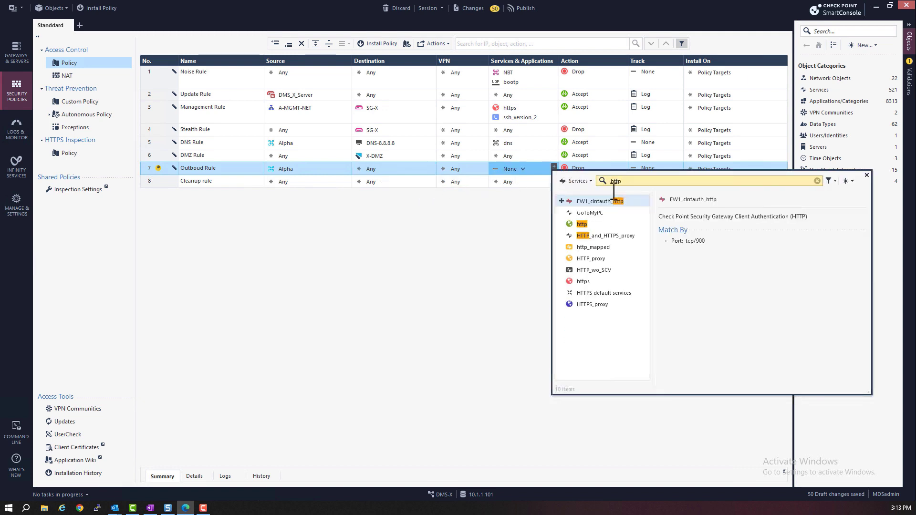
{"action": "left_click", "coordinate": [561, 224]}
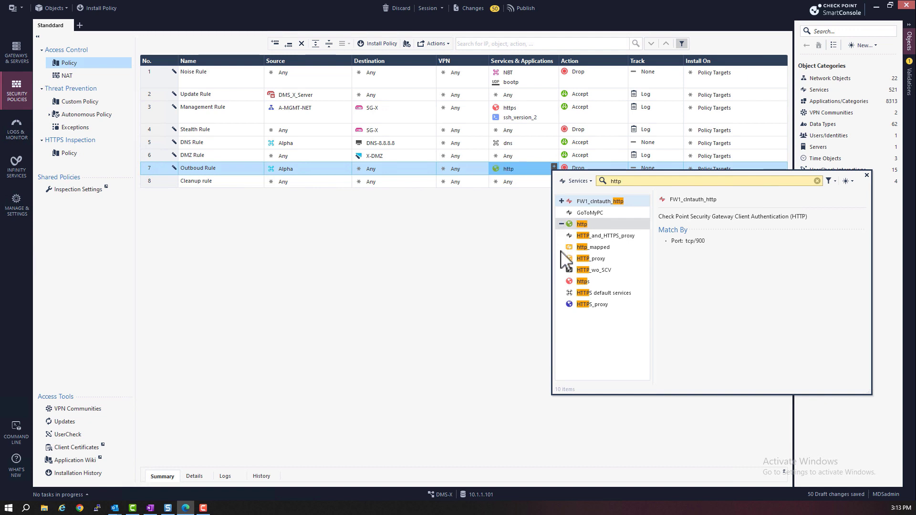
{"action": "left_click", "coordinate": [562, 282]}
{"action": "double_click", "coordinate": [614, 183]}
{"action": "type", "text": "ftp"}
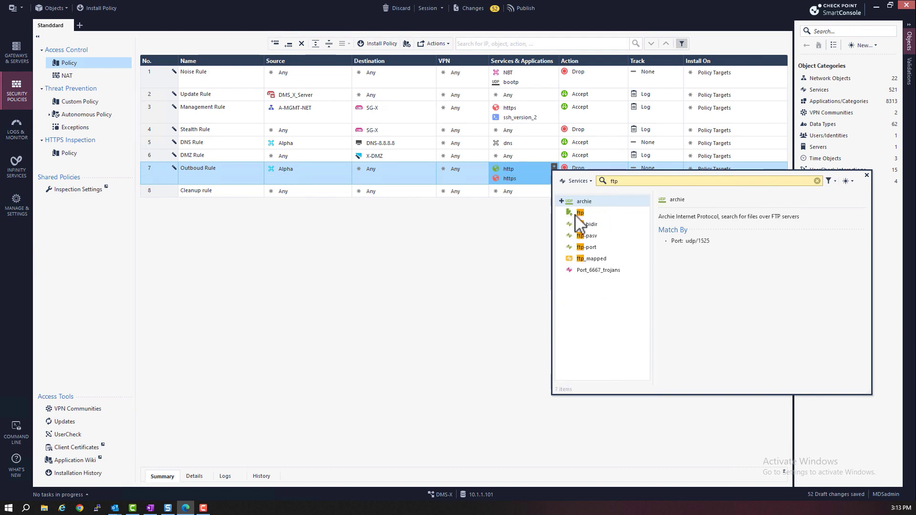
{"action": "left_click", "coordinate": [564, 213]}
{"action": "left_click", "coordinate": [549, 182]}
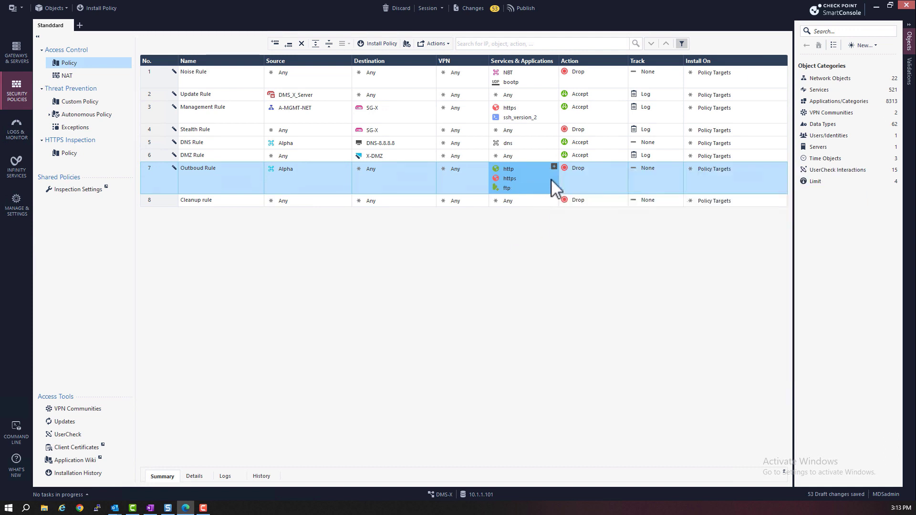
Set the Outbound Rule's action to Accept and tracking to Log
{"action": "left_click", "coordinate": [579, 180]}
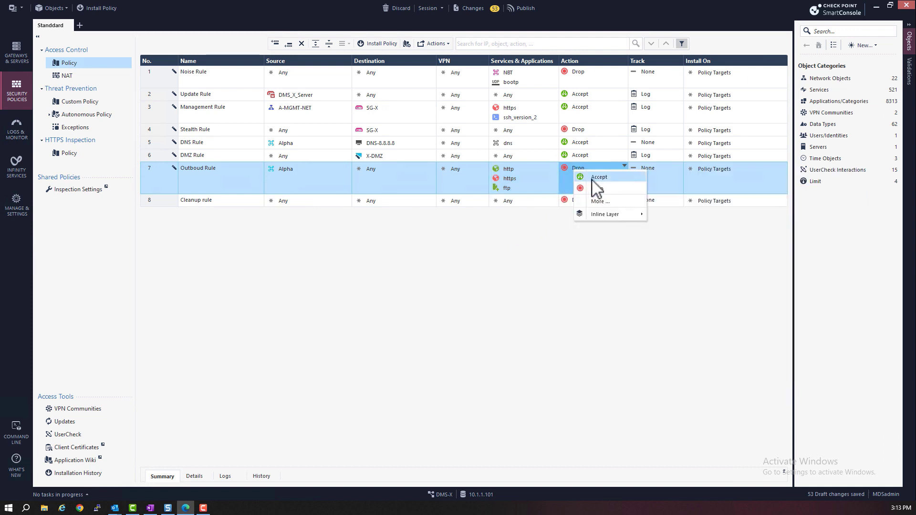
{"action": "left_click", "coordinate": [595, 191]}
{"action": "left_click", "coordinate": [654, 179]}
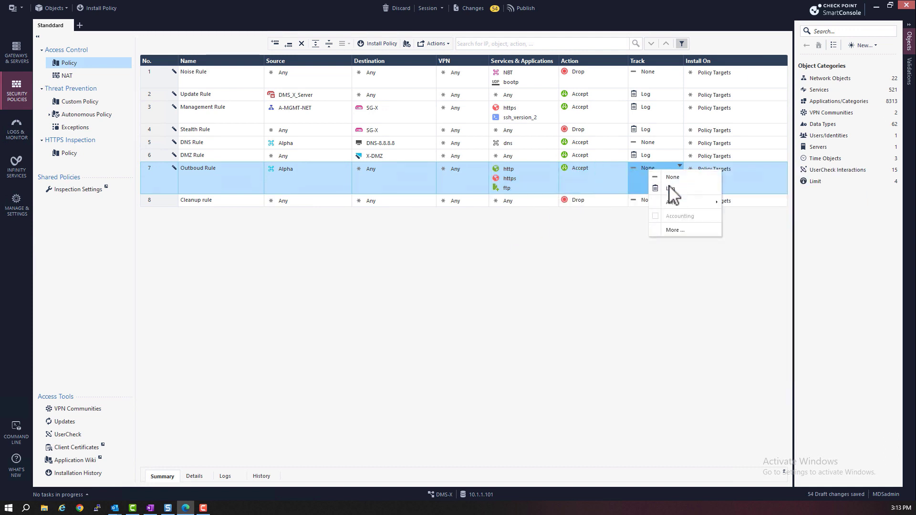
{"action": "left_click", "coordinate": [672, 198]}
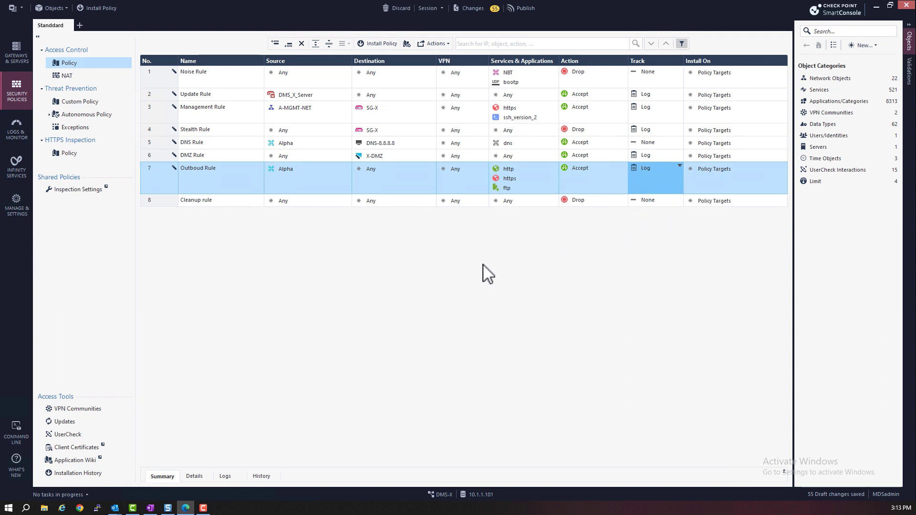
{"action": "left_click", "coordinate": [164, 204]}
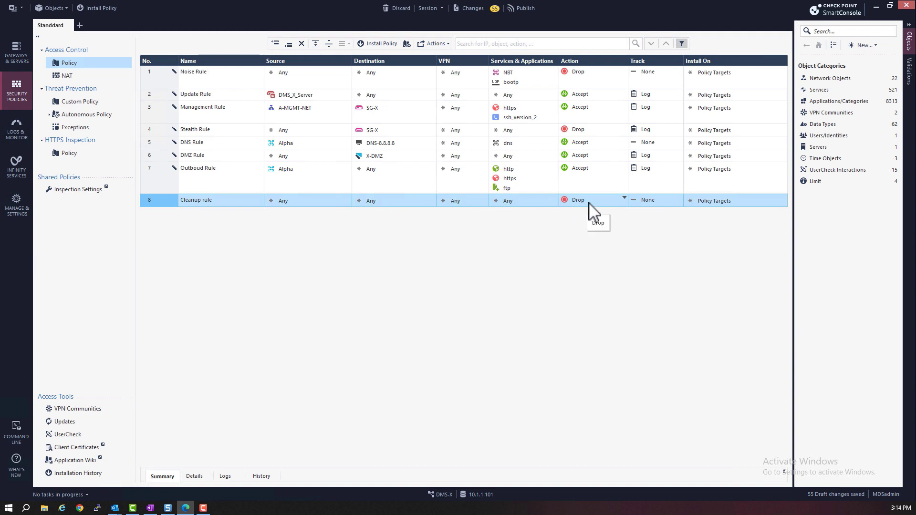
Set the Cleanup rule's tracking to Log and add a 'Management Rules' section below the Noise Rule
{"action": "left_click", "coordinate": [653, 206]}
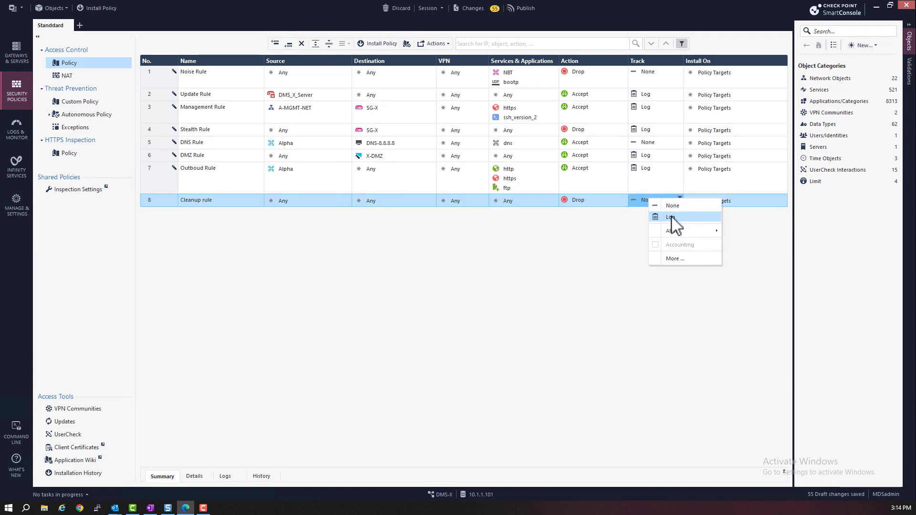
{"action": "left_click", "coordinate": [675, 224]}
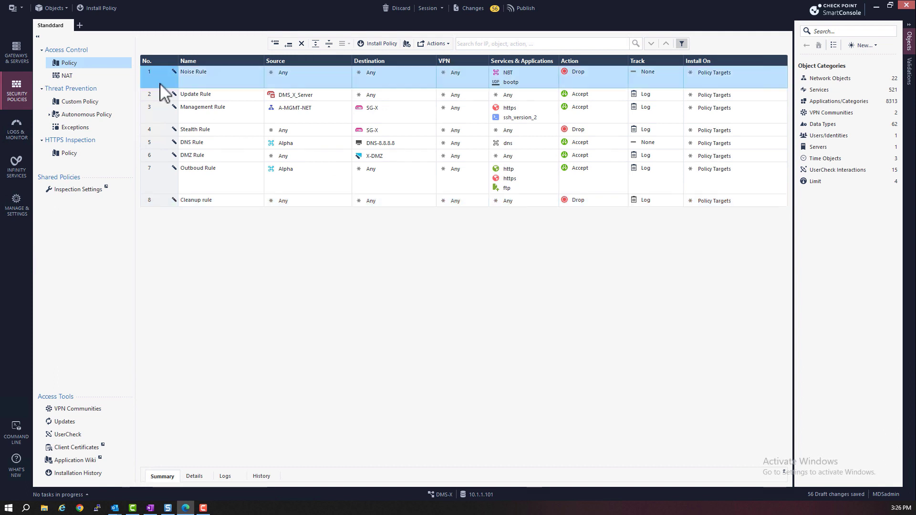
{"action": "right_click", "coordinate": [164, 82]}
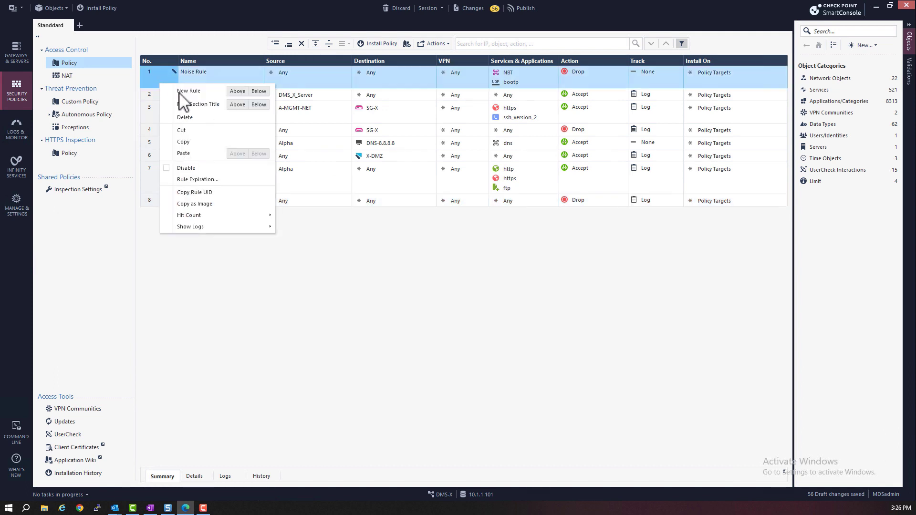
{"action": "left_click", "coordinate": [261, 108]}
{"action": "type", "text": "Management Rules"}
Add 'Traffic Rules' and 'Cleanup Rule' section titles, then publish the changes
{"action": "right_click", "coordinate": [162, 141]}
{"action": "left_click", "coordinate": [235, 169]}
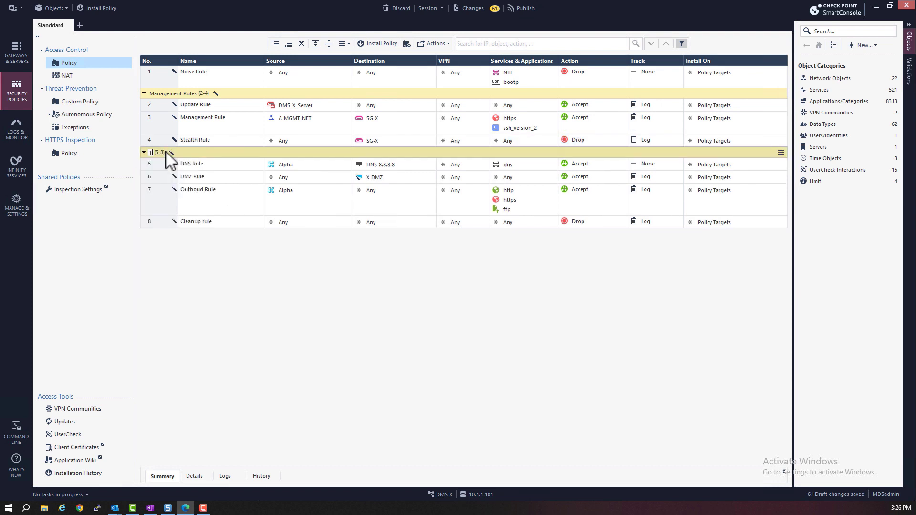
{"action": "right_click", "coordinate": [167, 222]}
{"action": "left_click", "coordinate": [223, 239]}
{"action": "type", "text": "Cleanup Rule"}
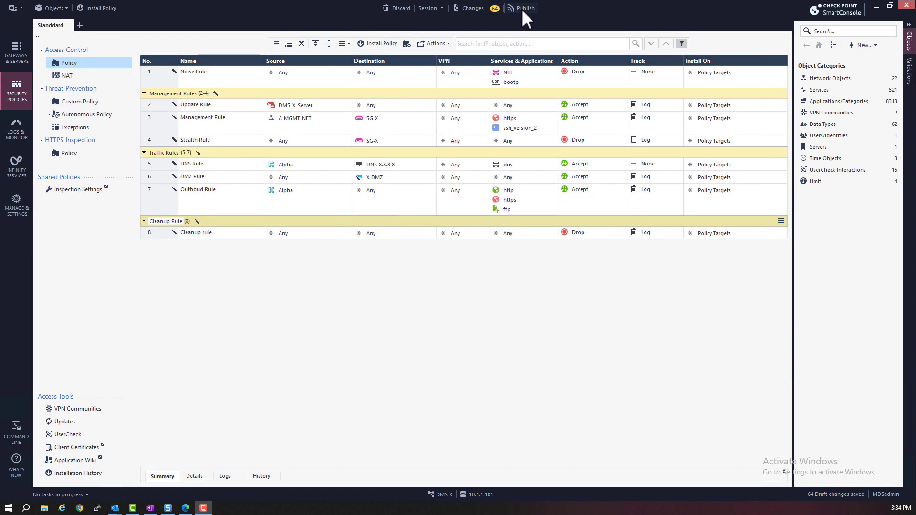
{"action": "left_click", "coordinate": [525, 8]}
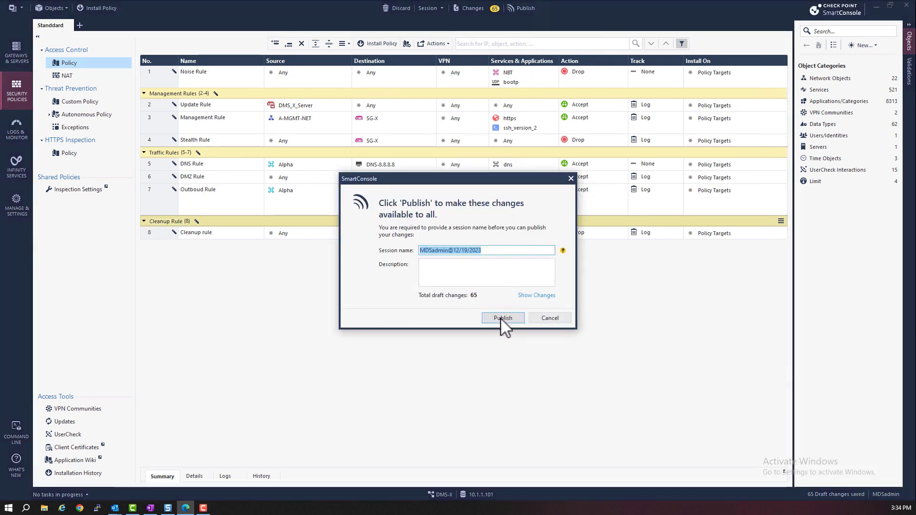
{"action": "left_click", "coordinate": [501, 318]}
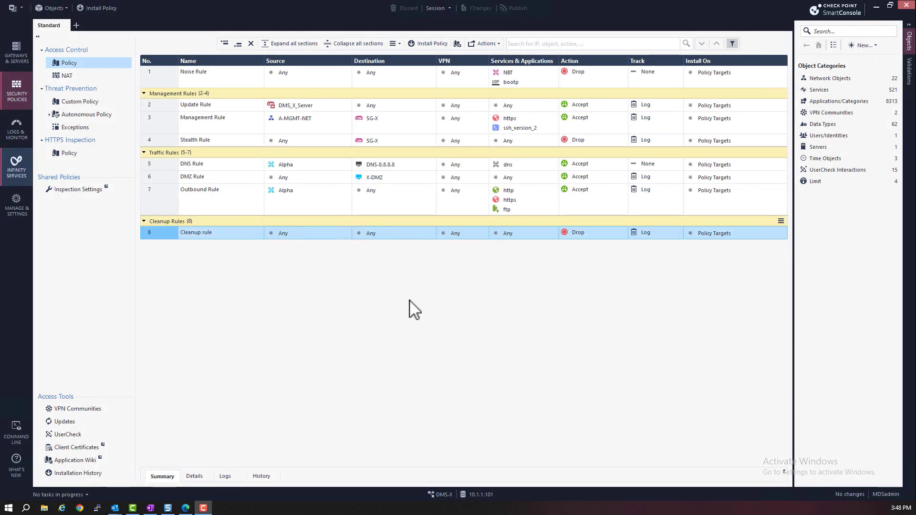
Install the Standard policy on gateway SG-X and close the installation results
{"action": "left_click", "coordinate": [426, 43]}
{"action": "left_click", "coordinate": [616, 387]}
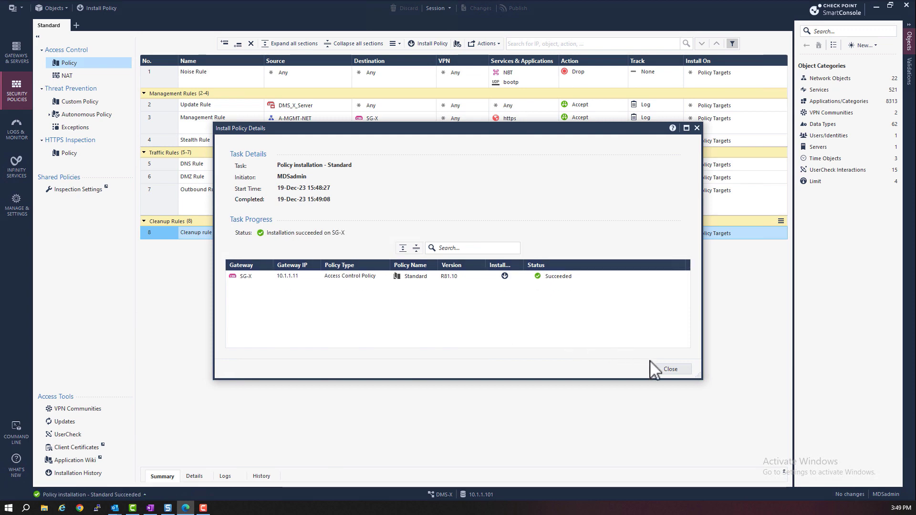
{"action": "left_click", "coordinate": [670, 373]}
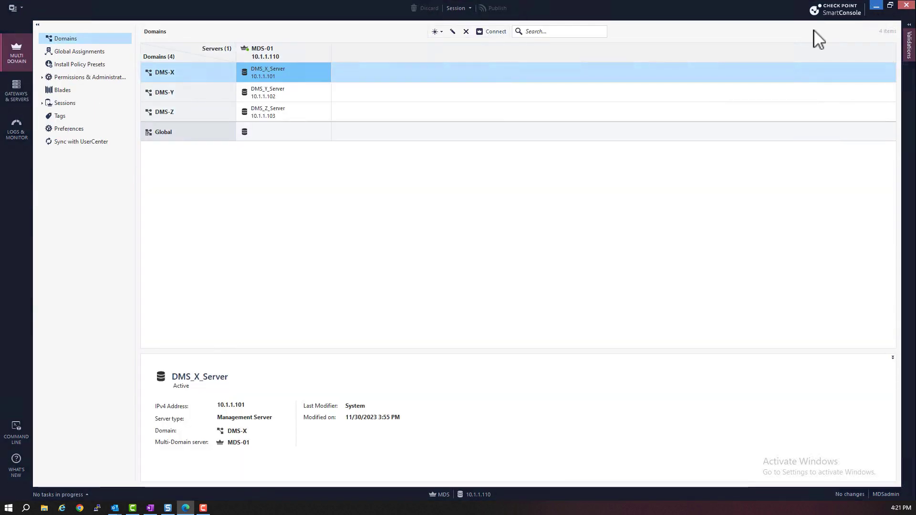
Connect to the DMS_Y_Server domain server from the Domains grid
{"action": "left_click", "coordinate": [270, 96]}
{"action": "right_click", "coordinate": [268, 96]}
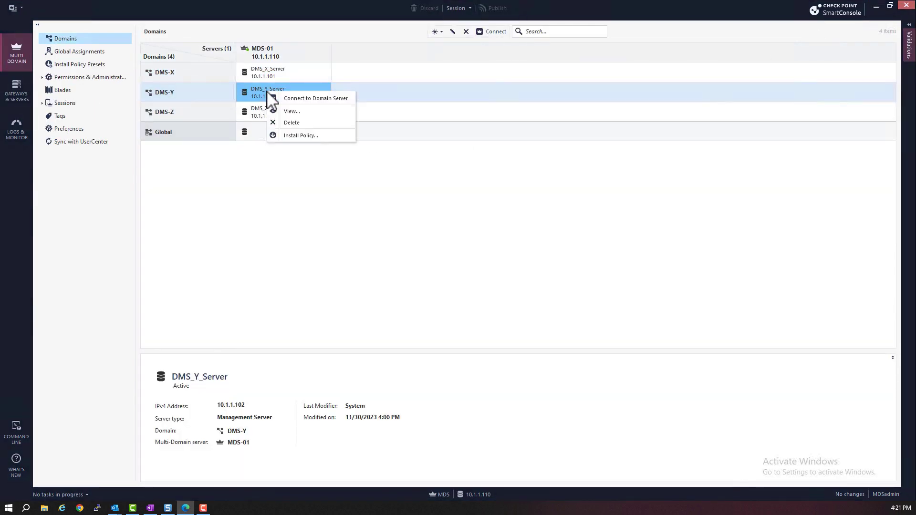
{"action": "left_click", "coordinate": [308, 99]}
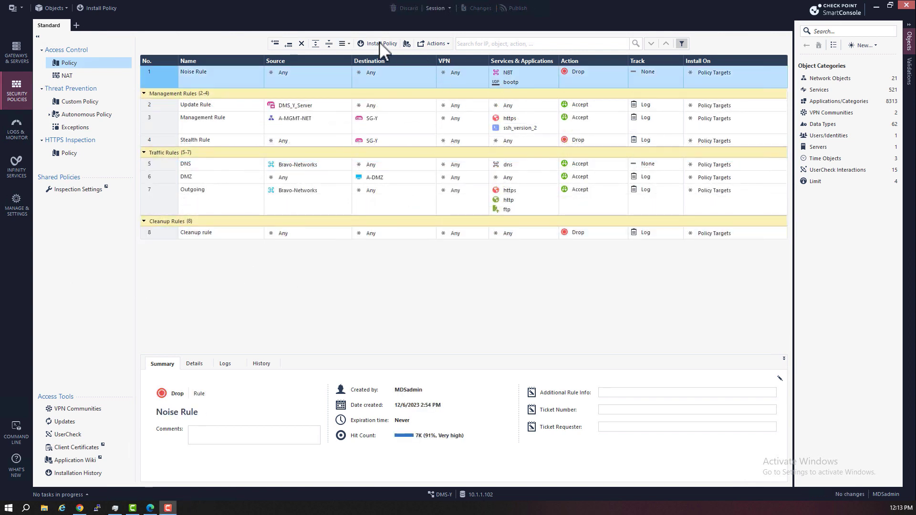
Install the DMS-Y Standard policy on SG-Y, then close the details and minimize the window
{"action": "left_click", "coordinate": [380, 41]}
{"action": "key", "text": "Return"}
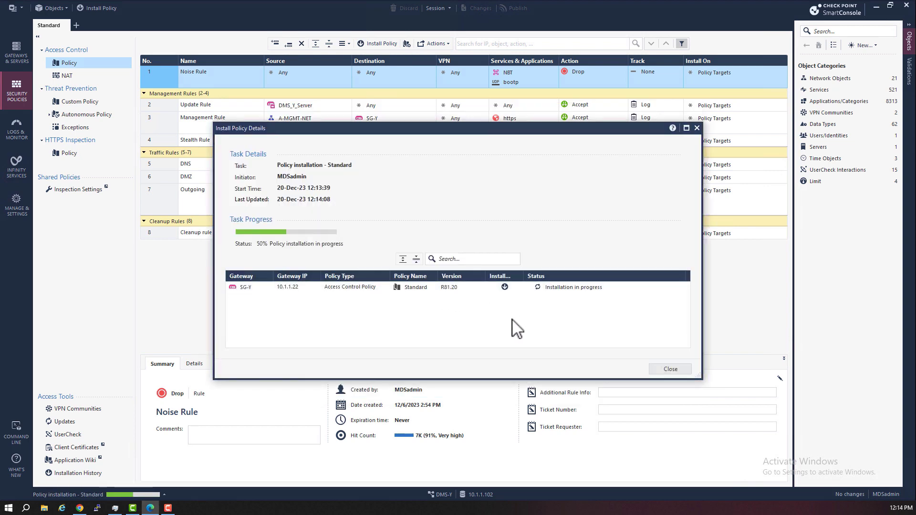
{"action": "left_click", "coordinate": [661, 366]}
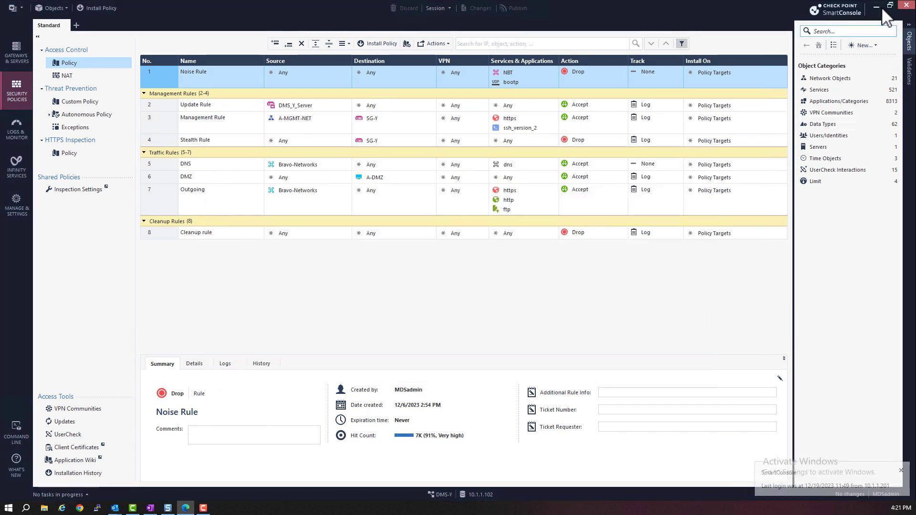
{"action": "left_click", "coordinate": [877, 6]}
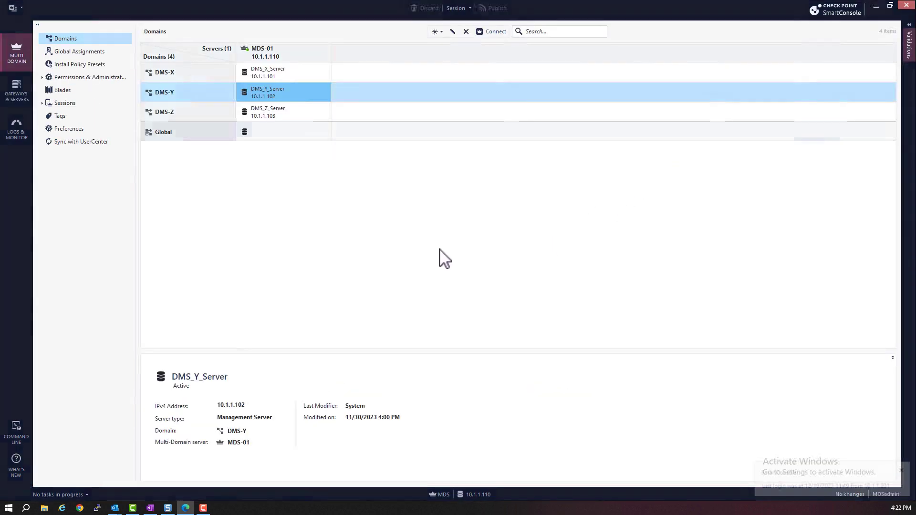